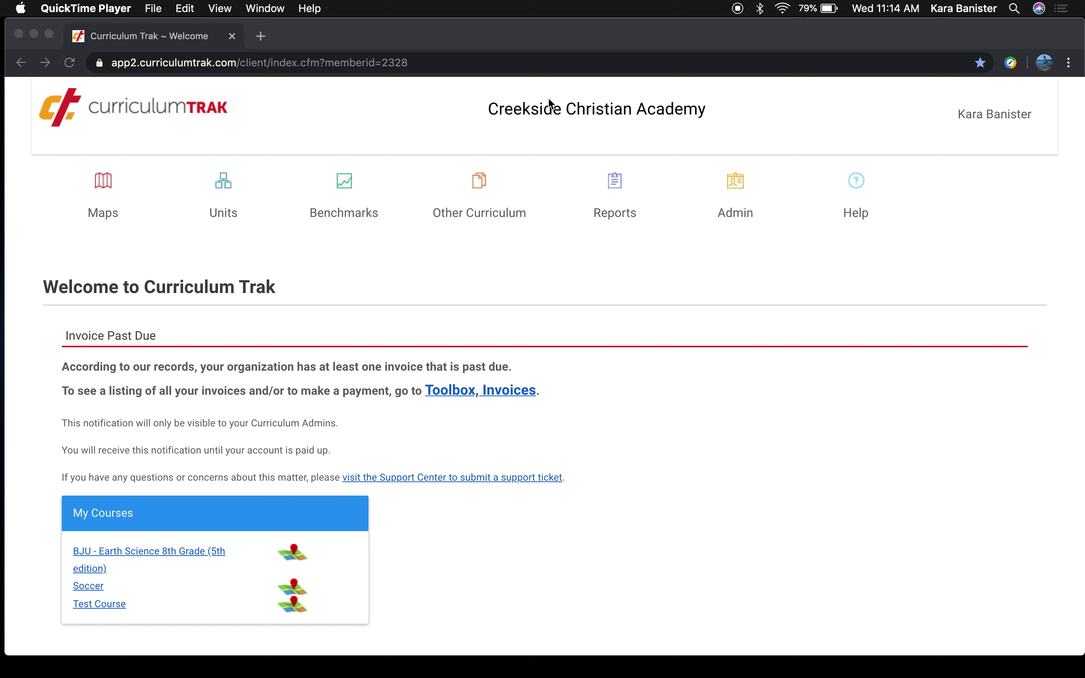
# Open the curriculum map for the BJU - Earth Science 8th Grade (5th edition) course.
pyautogui.click(547, 45)
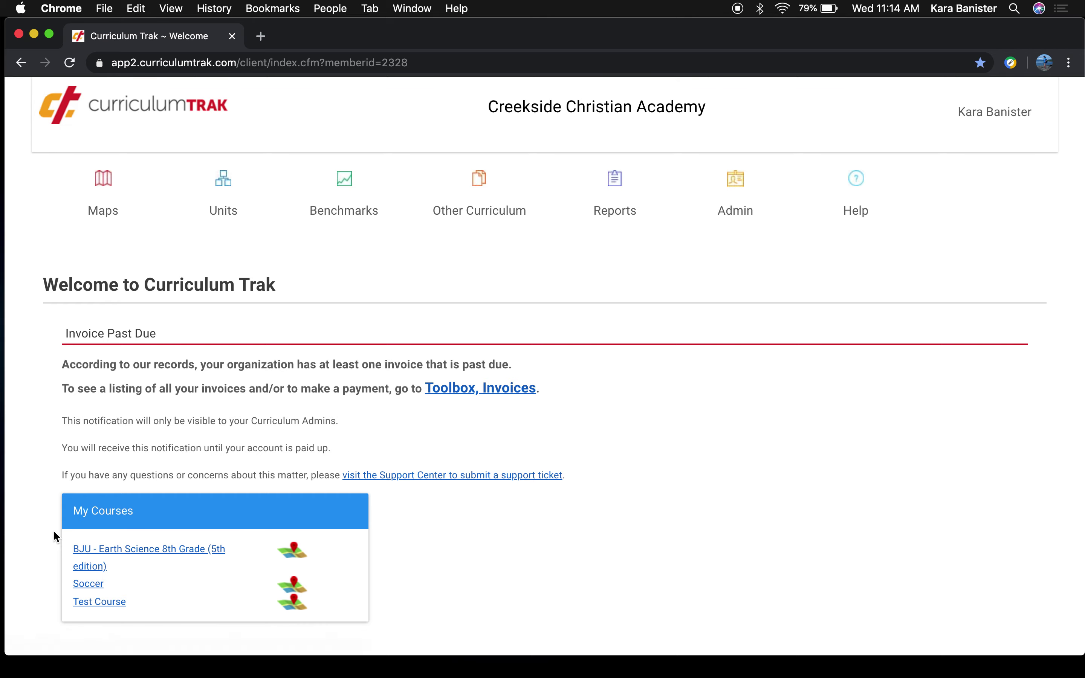
pyautogui.scroll(-2, 54, 532)
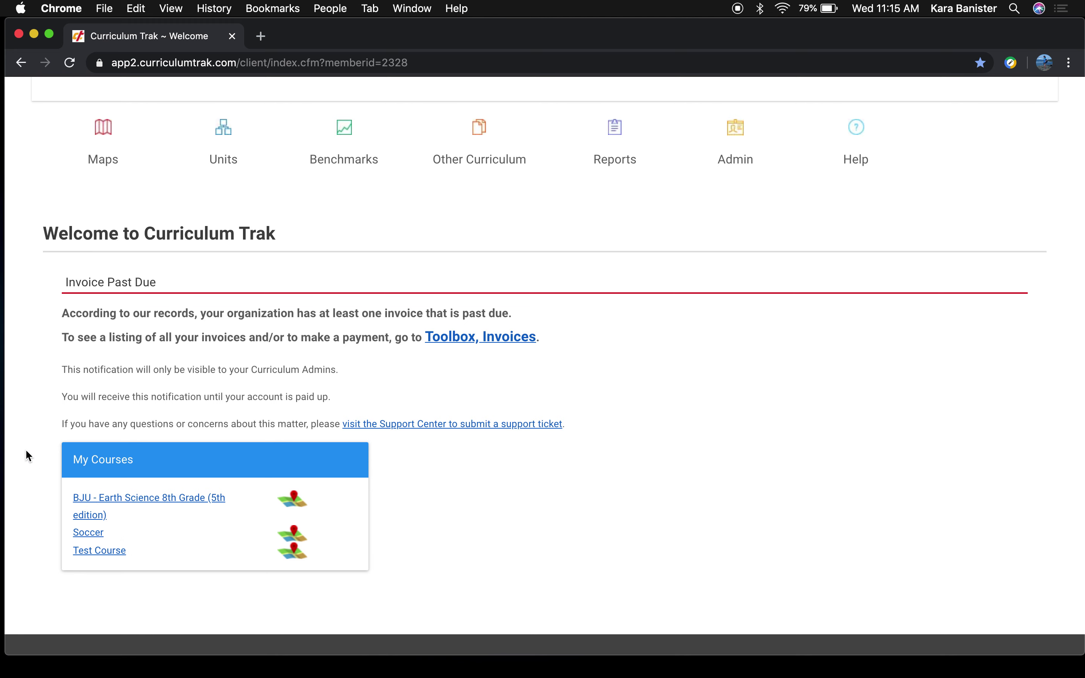
pyautogui.scroll(1, 27, 451)
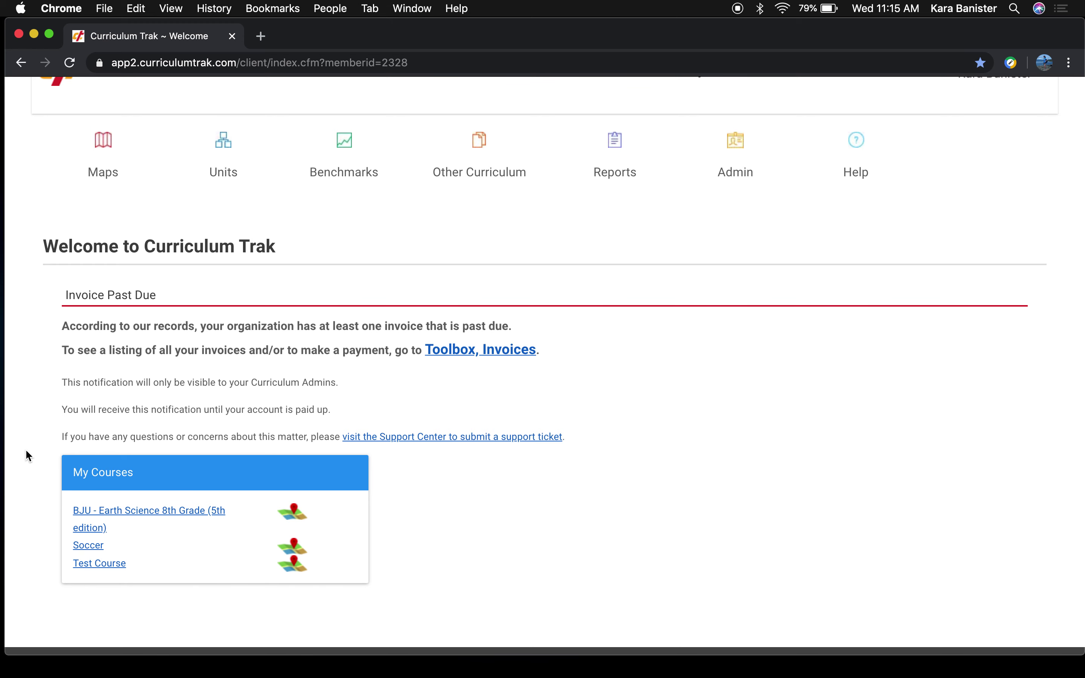
pyautogui.scroll(3, 26, 451)
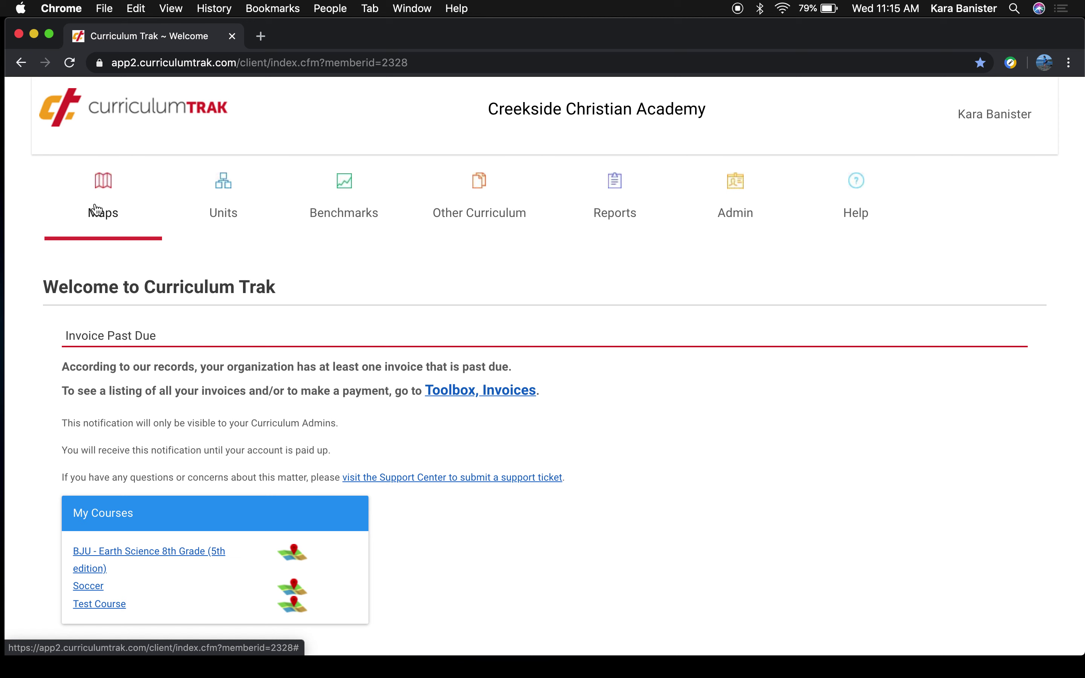
pyautogui.click(97, 209)
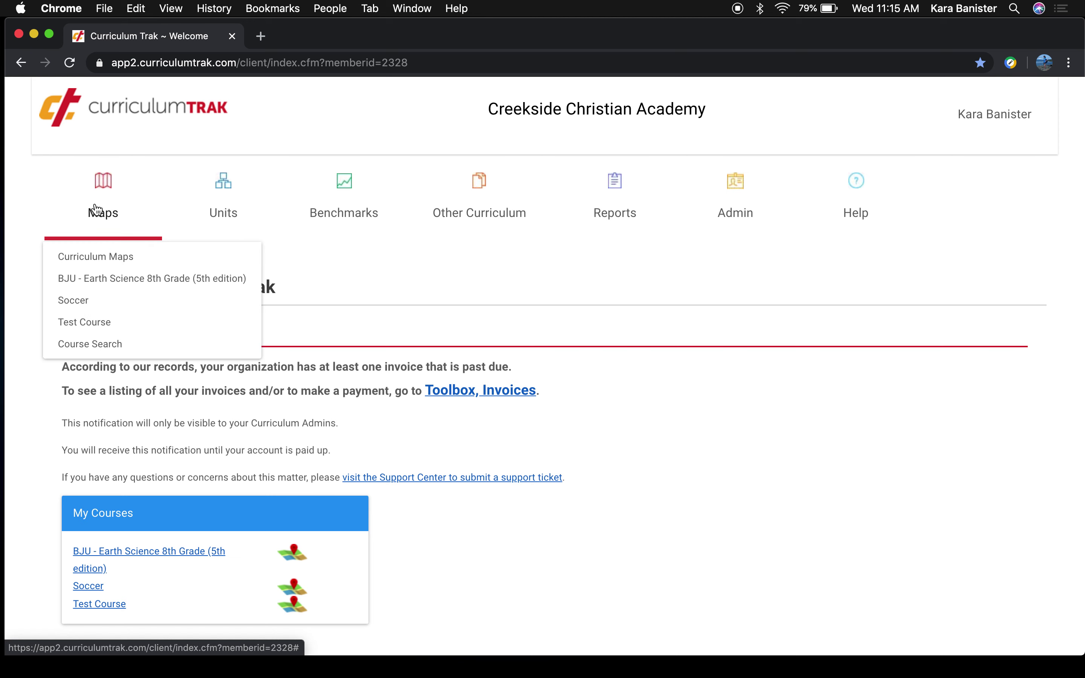
pyautogui.click(107, 280)
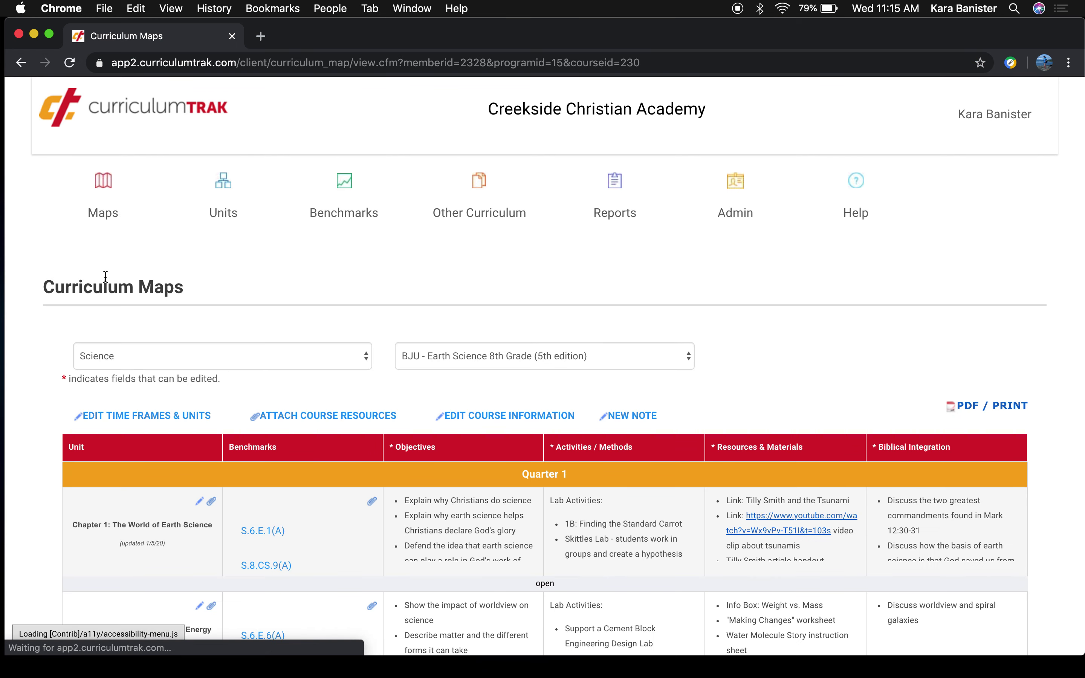
# Examine the Quarter 1 units of the Earth Science map, including their benchmarks, objectives, activities, resources and biblical integration.
pyautogui.scroll(-4, 376, 292)
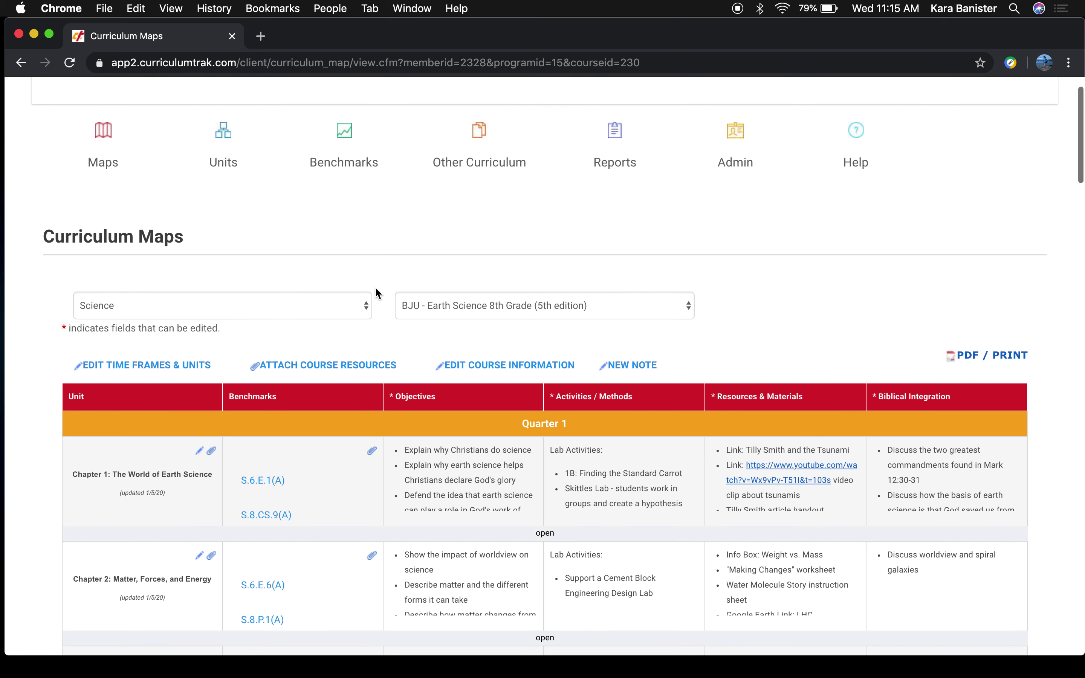
pyautogui.scroll(-3, 376, 292)
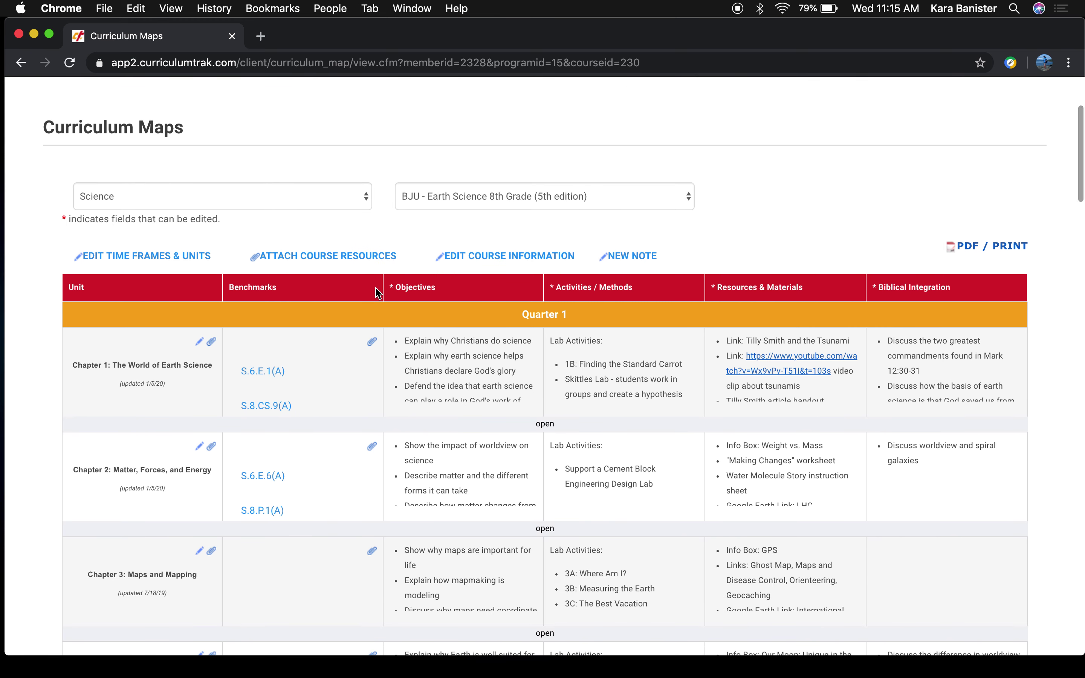
pyautogui.scroll(-3, 377, 292)
pyautogui.scroll(-2, 375, 292)
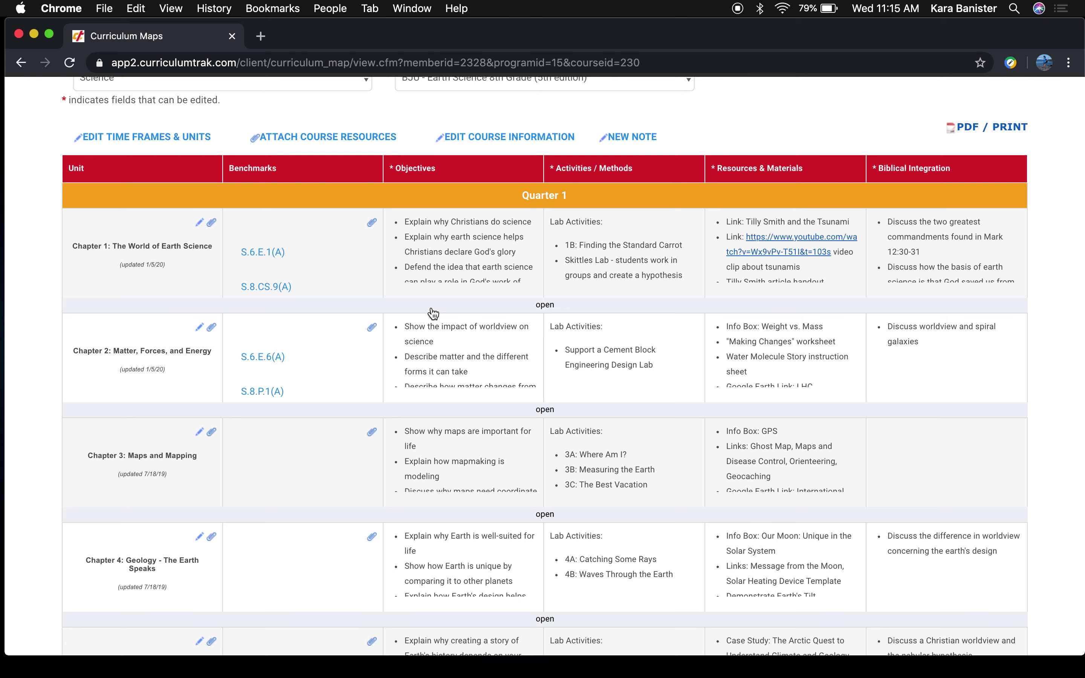
pyautogui.scroll(-2, 433, 313)
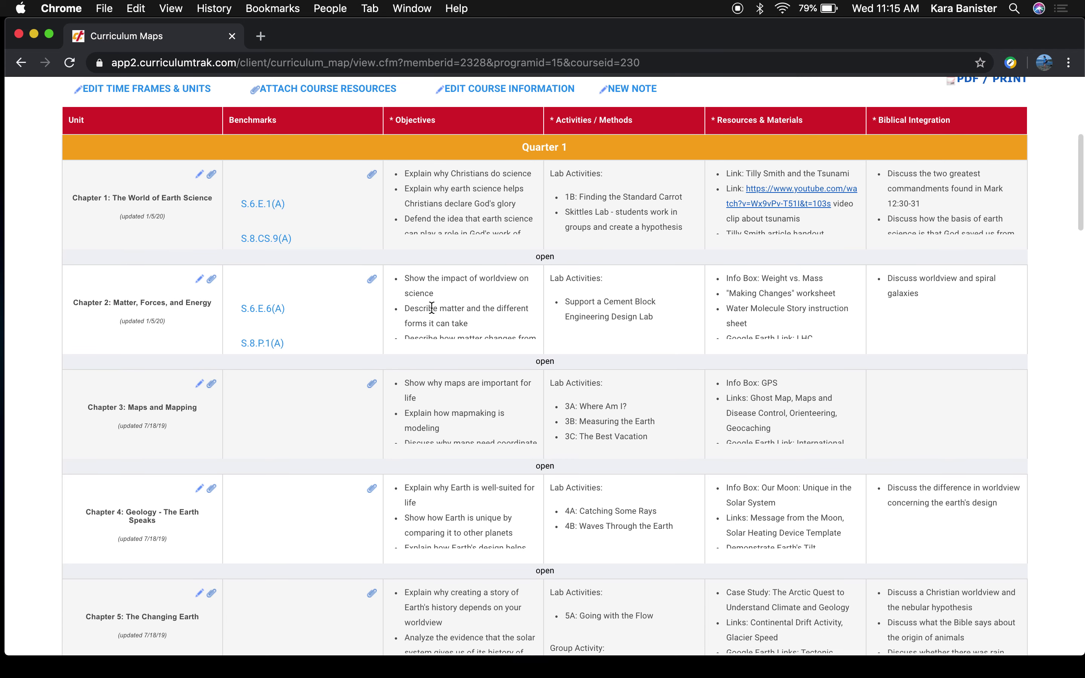
pyautogui.scroll(-2, 431, 308)
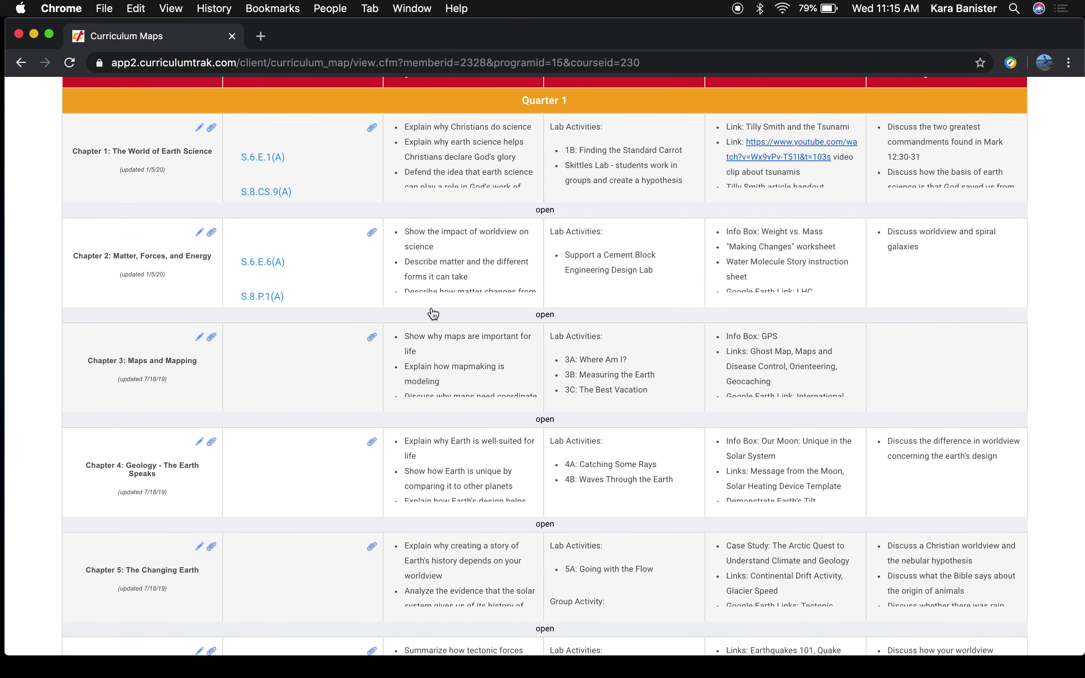
pyautogui.scroll(-2, 433, 313)
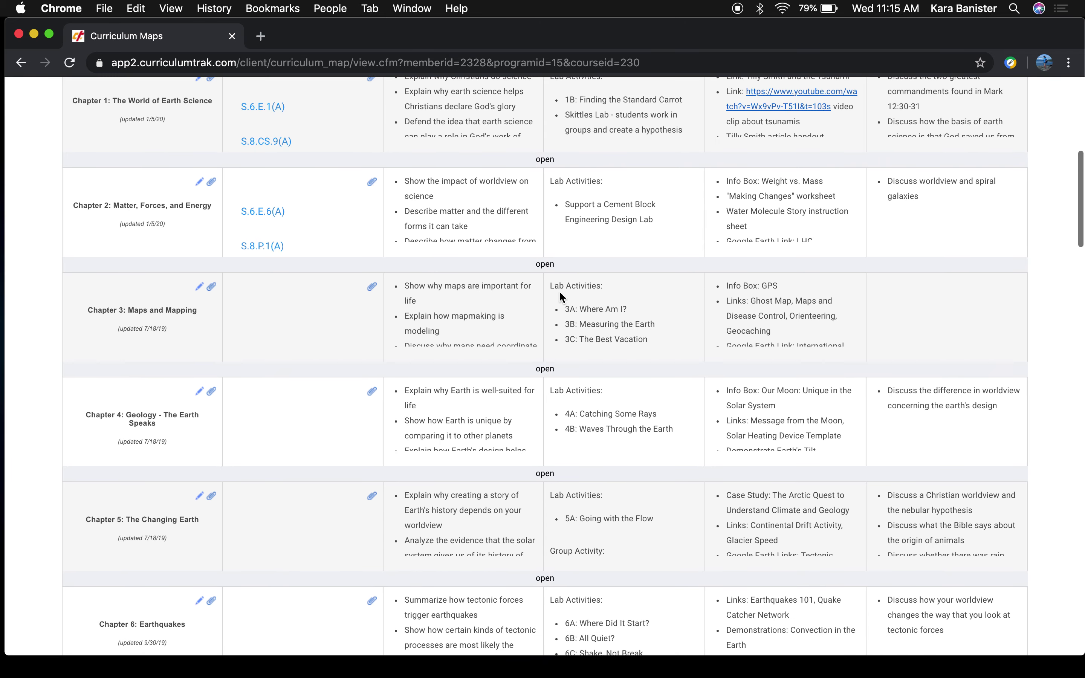
pyautogui.scroll(3, 549, 367)
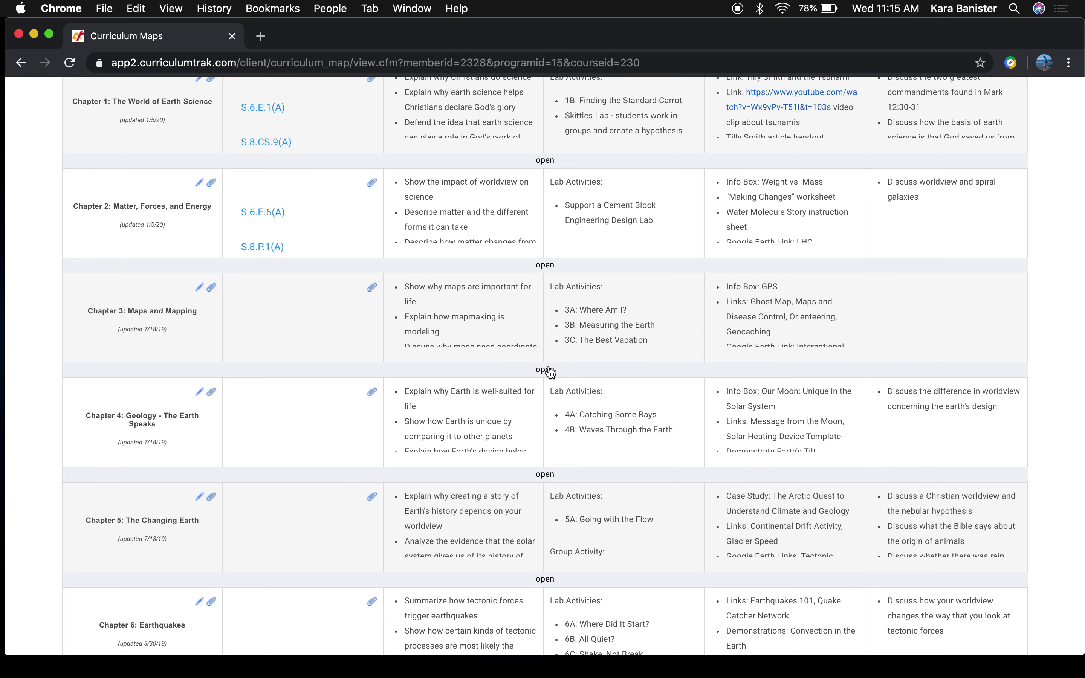
pyautogui.scroll(3, 548, 365)
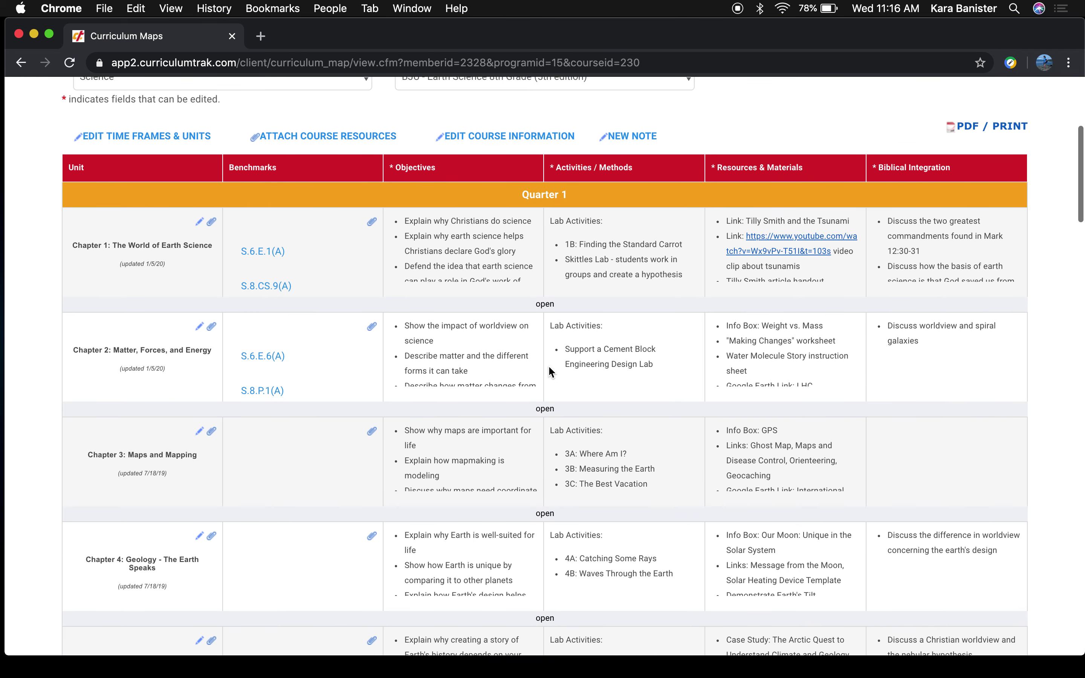
pyautogui.scroll(2, 448, 288)
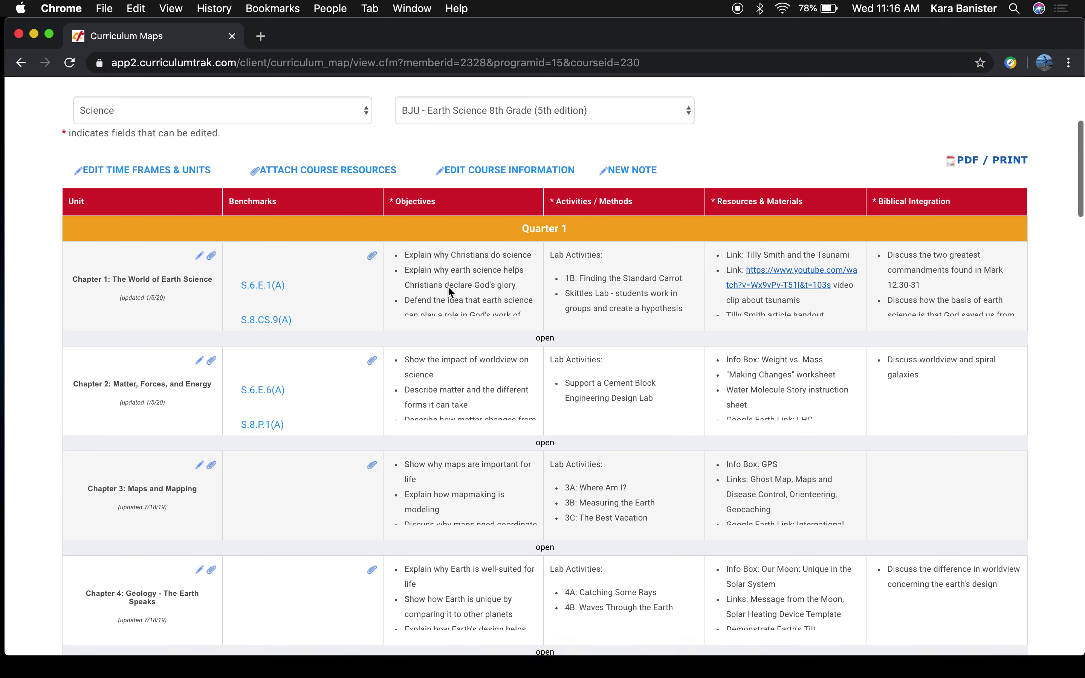
pyautogui.scroll(3, 449, 287)
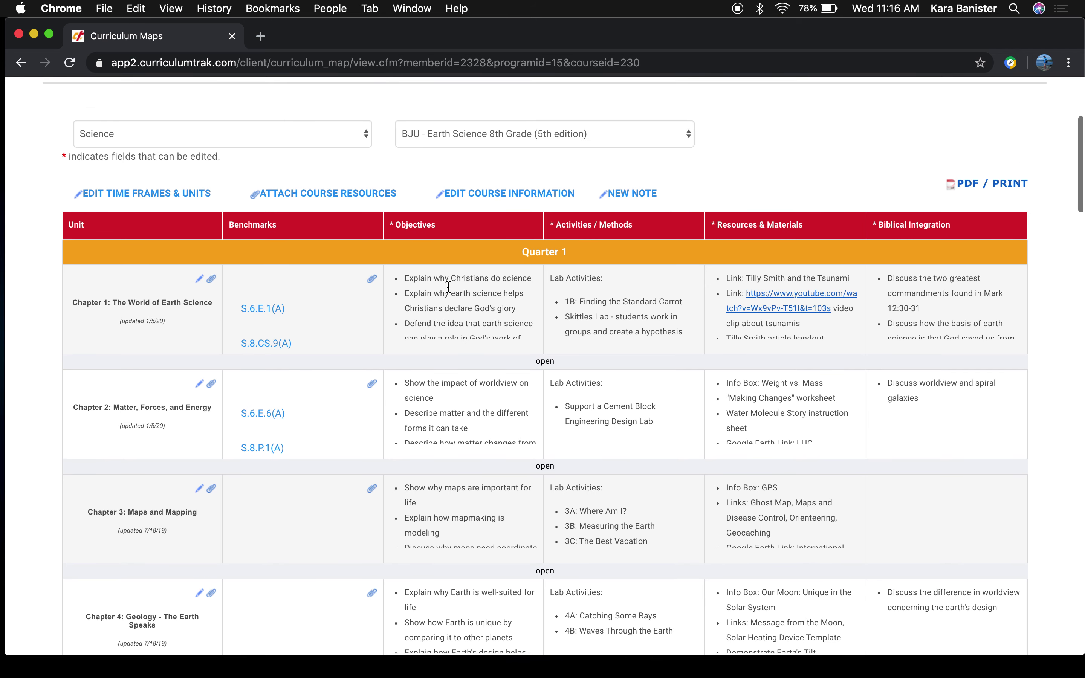
# Switch to the Test Course curriculum map and look over its units by quarter.
pyautogui.scroll(5, 449, 287)
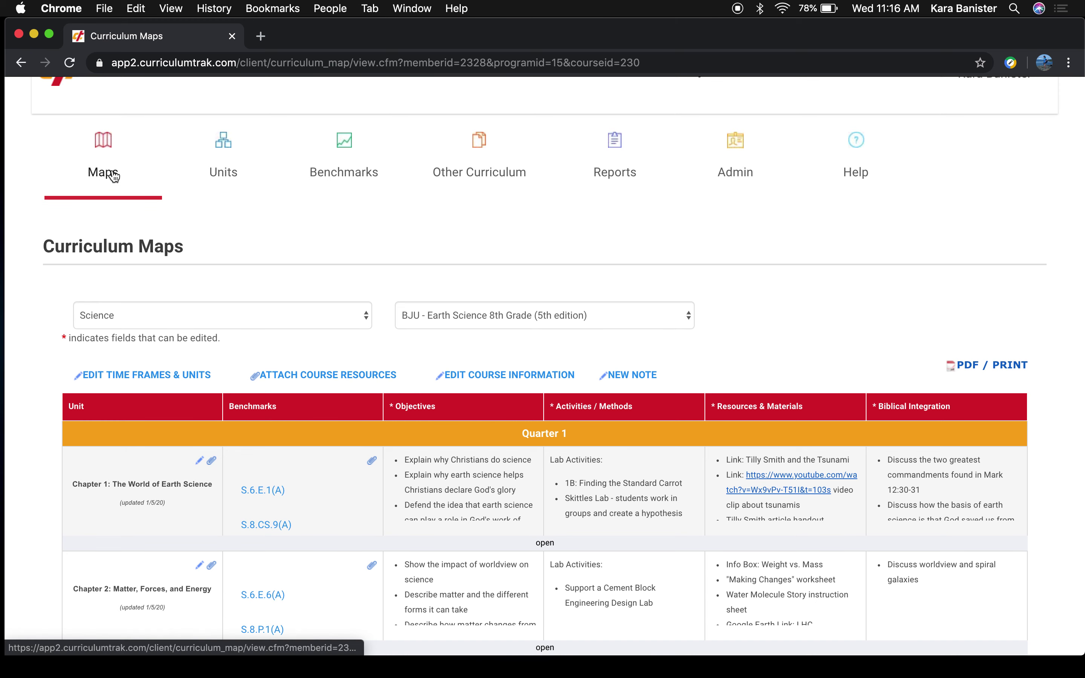
pyautogui.moveTo(108, 176)
pyautogui.click(83, 280)
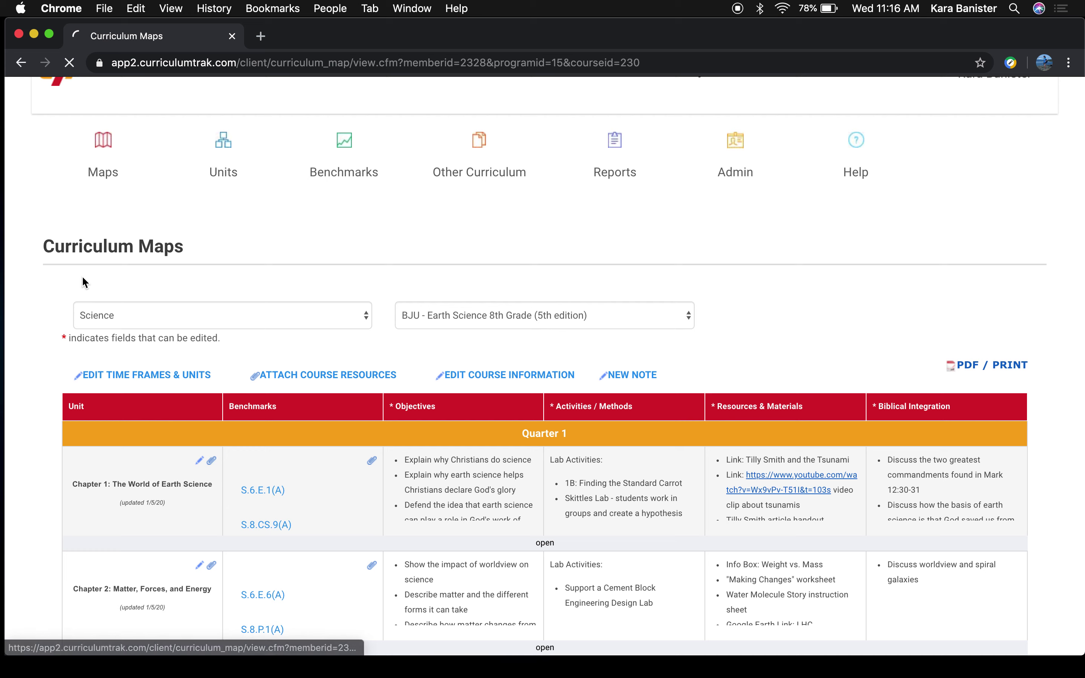
pyautogui.scroll(-5, 307, 242)
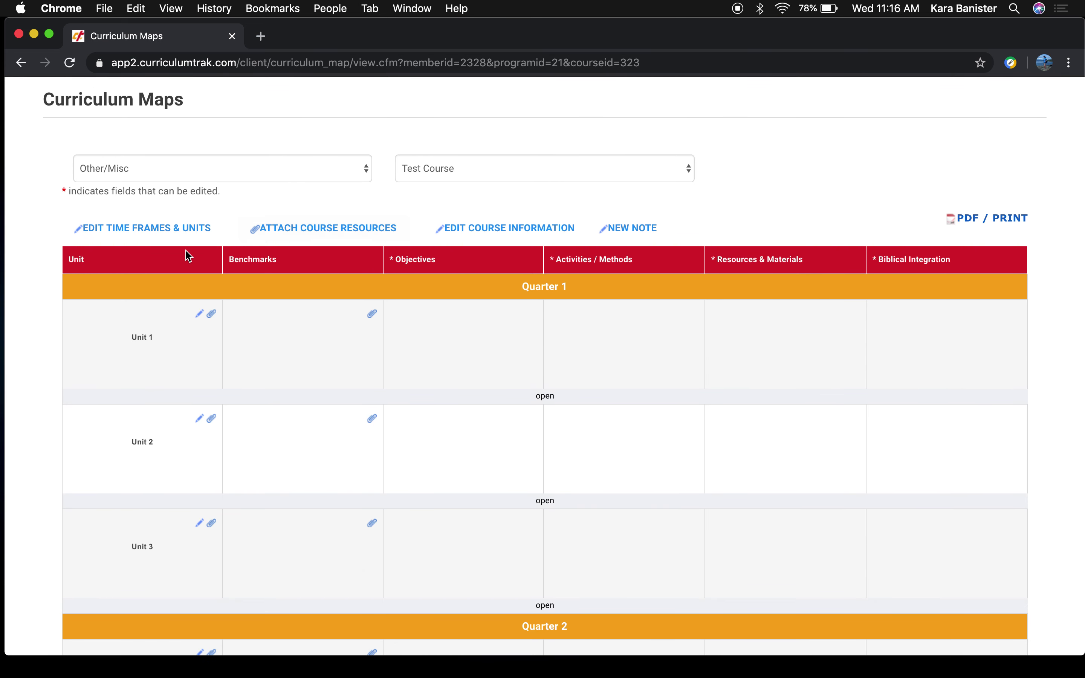
pyautogui.scroll(-2, 188, 256)
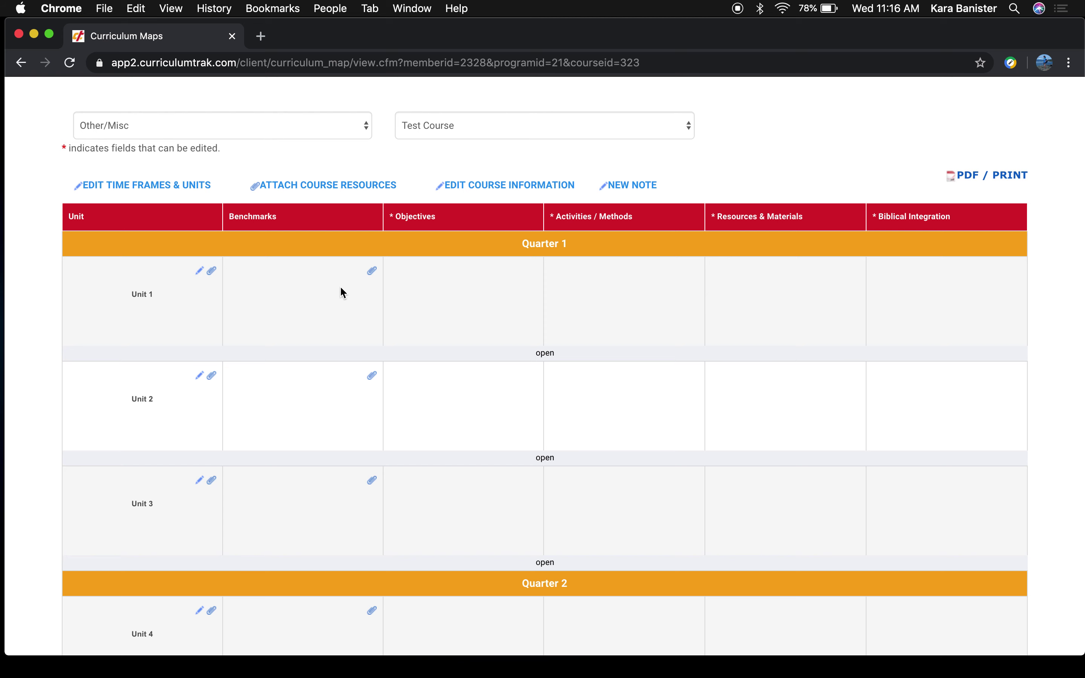
pyautogui.scroll(-3, 340, 290)
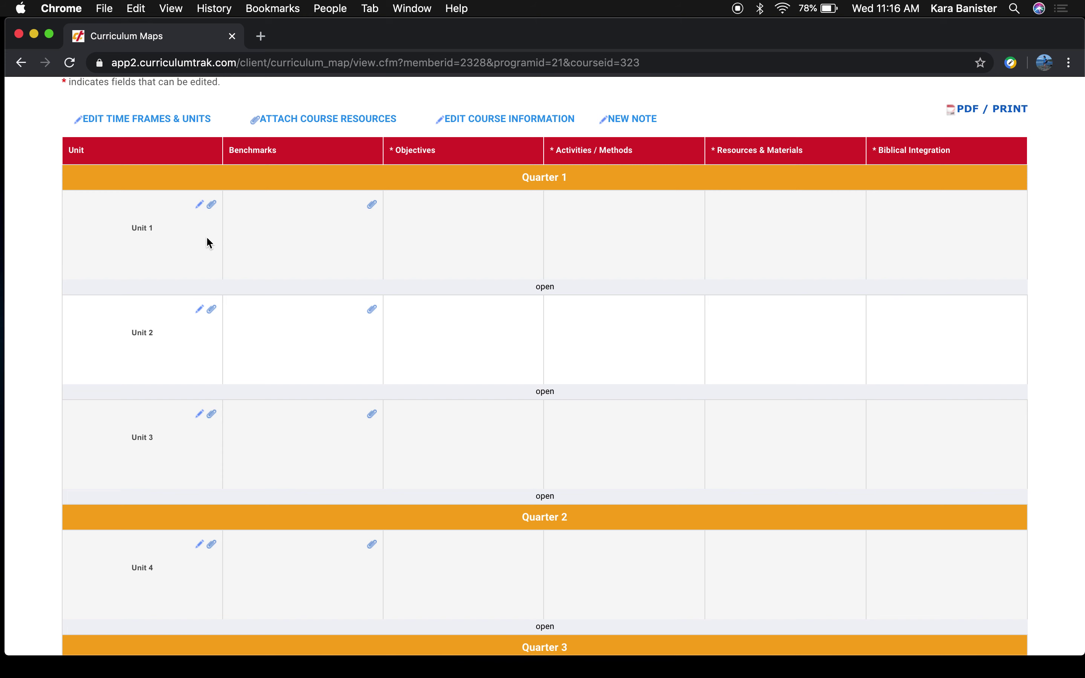
# Open Unit 1 of Quarter 1 for editing and look over its four content fields.
pyautogui.click(199, 211)
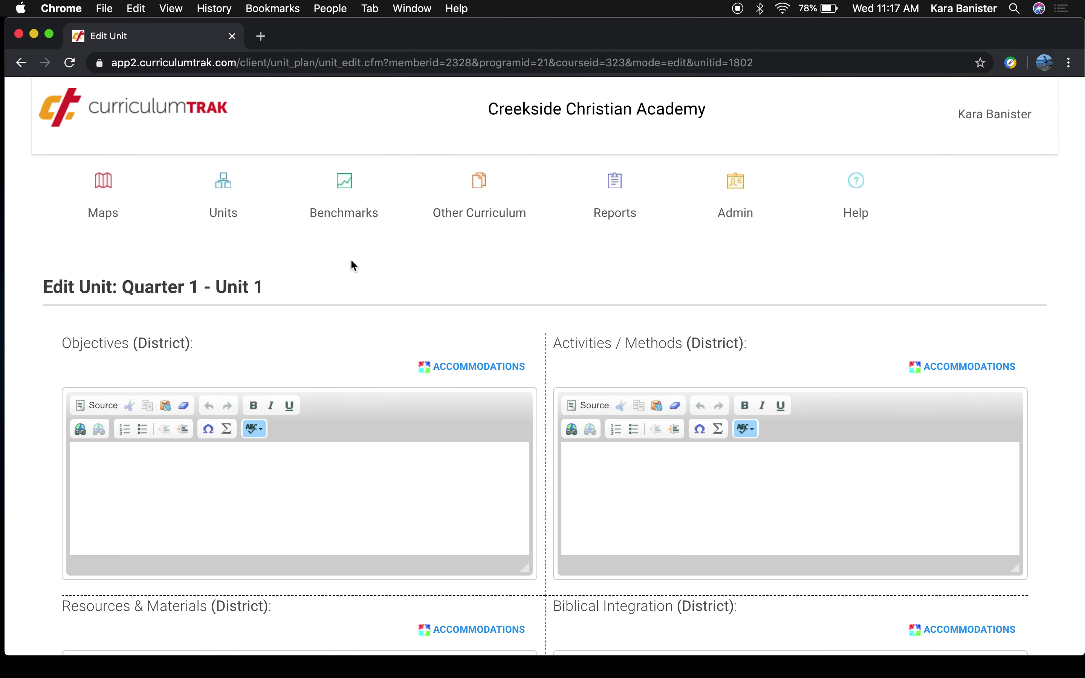
pyautogui.scroll(-3, 351, 261)
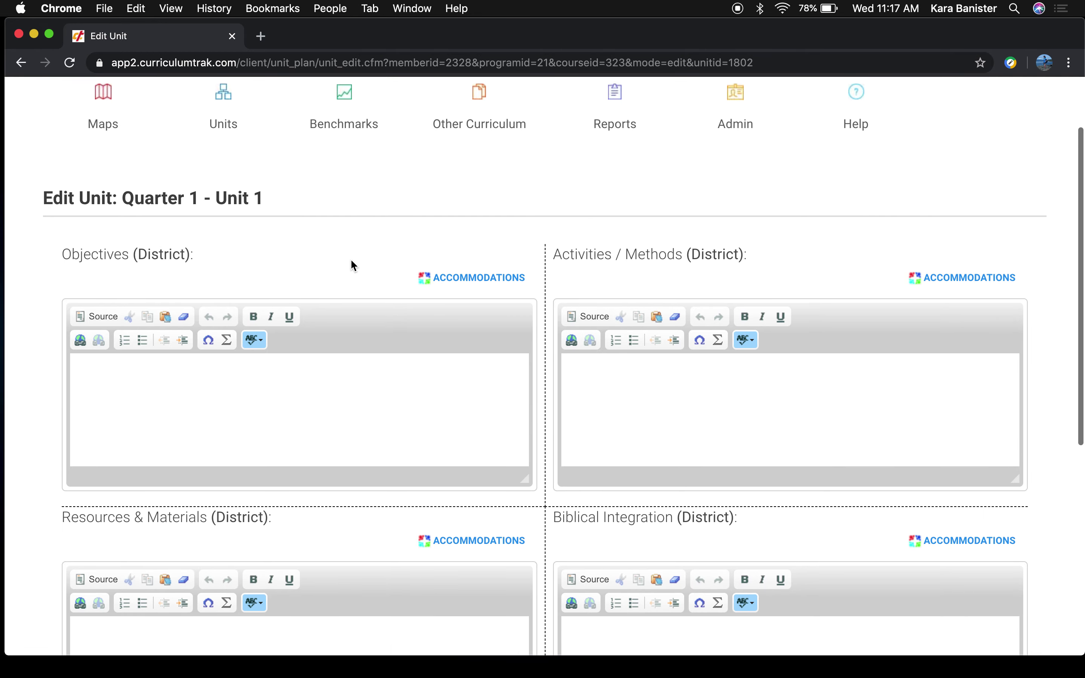
pyautogui.scroll(-1, 351, 261)
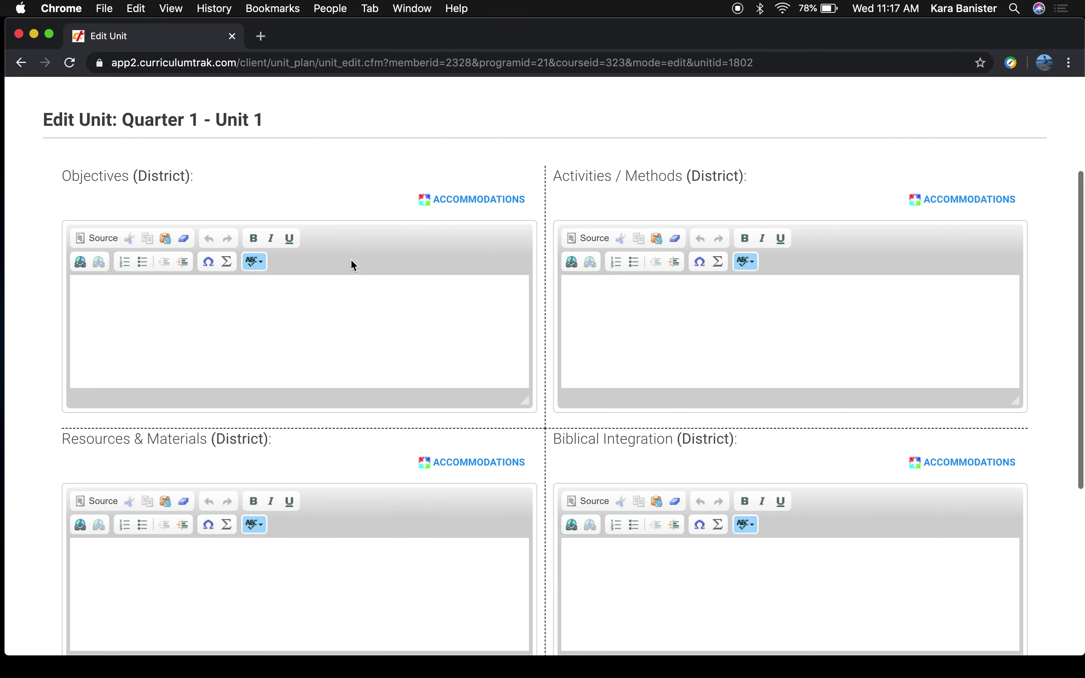
pyautogui.scroll(-1, 351, 261)
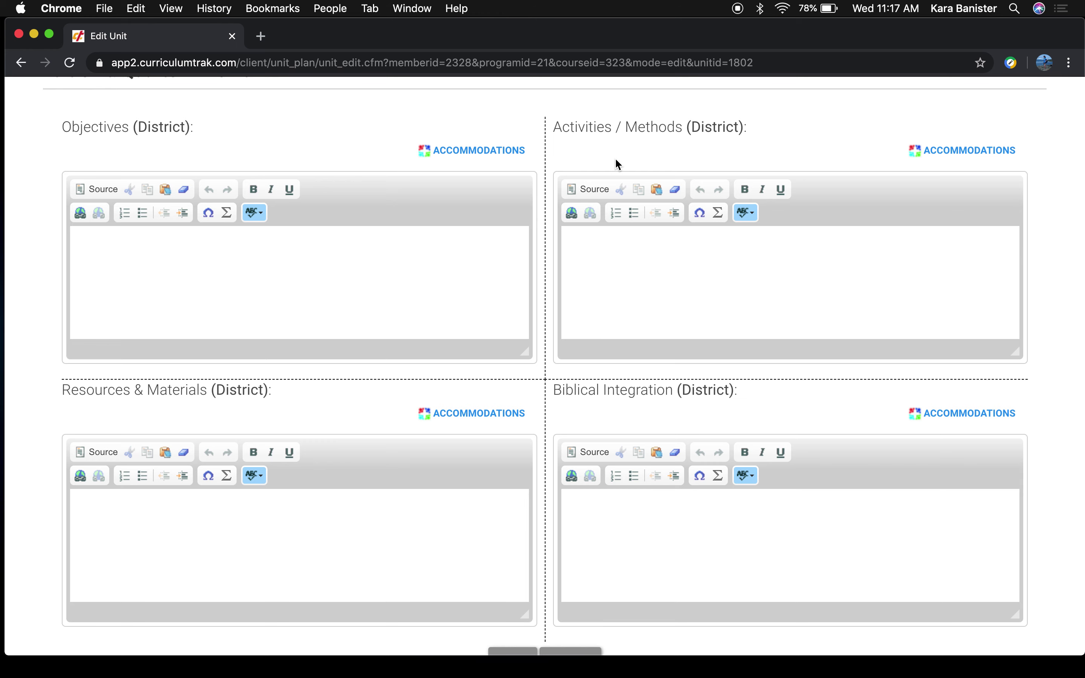
pyautogui.scroll(-2, 389, 309)
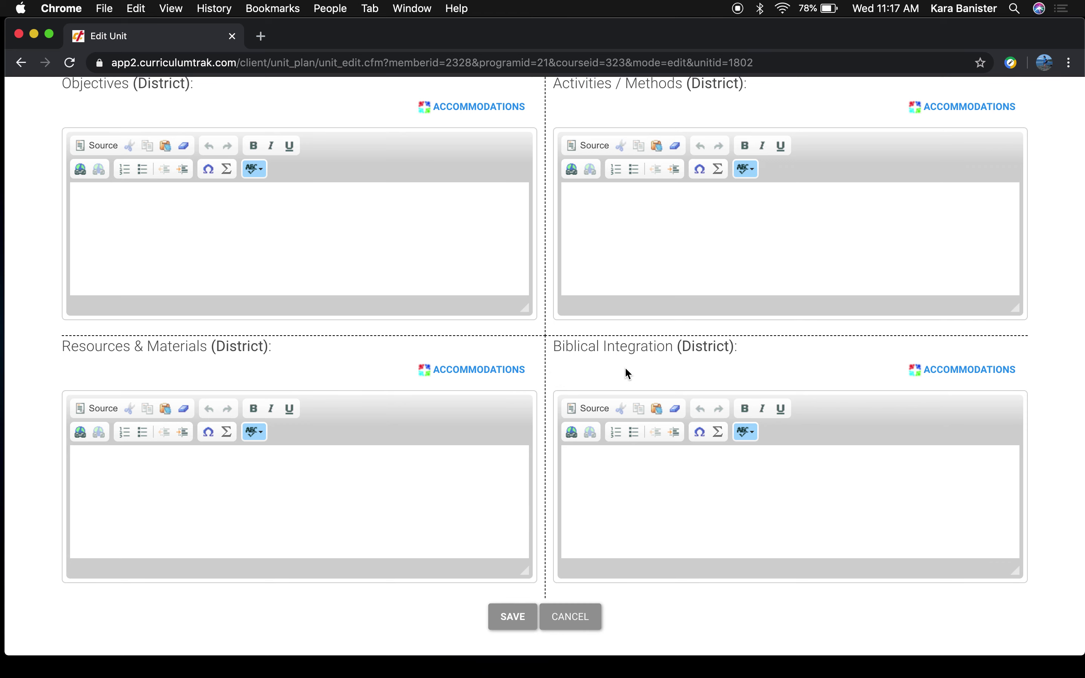
pyautogui.scroll(2, 627, 373)
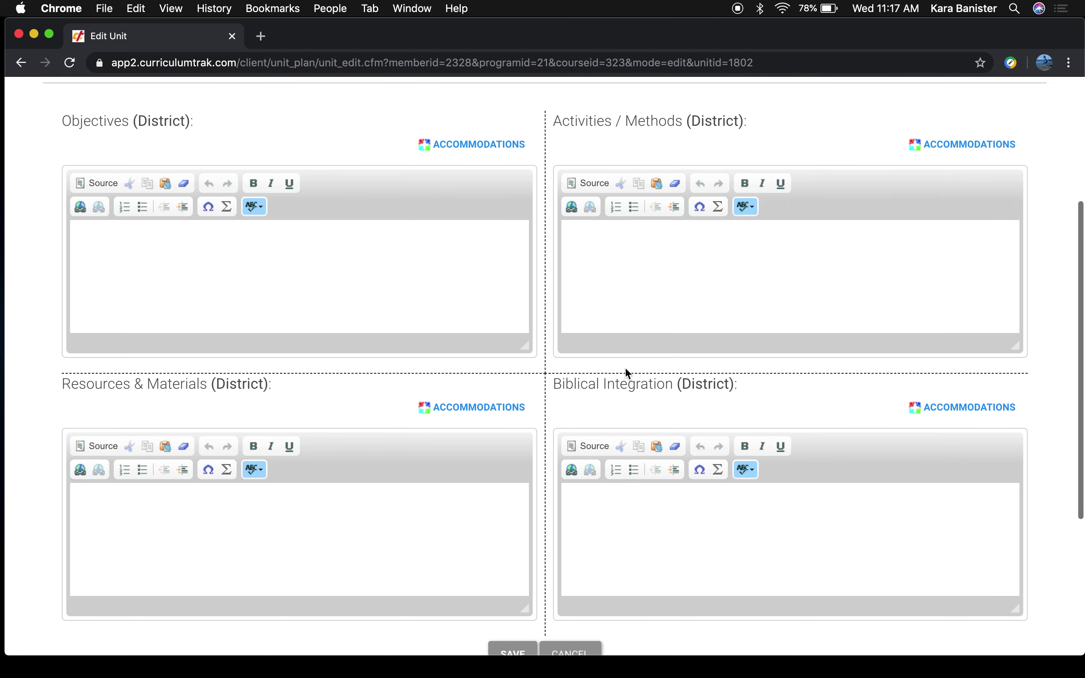
# Fill in Unit 1 with "Objective 1", "Activity 1", "Resource 1" and "Bible 1" as Biblical Integration, and save the unit.
pyautogui.click(250, 268)
pyautogui.write('Objective ')
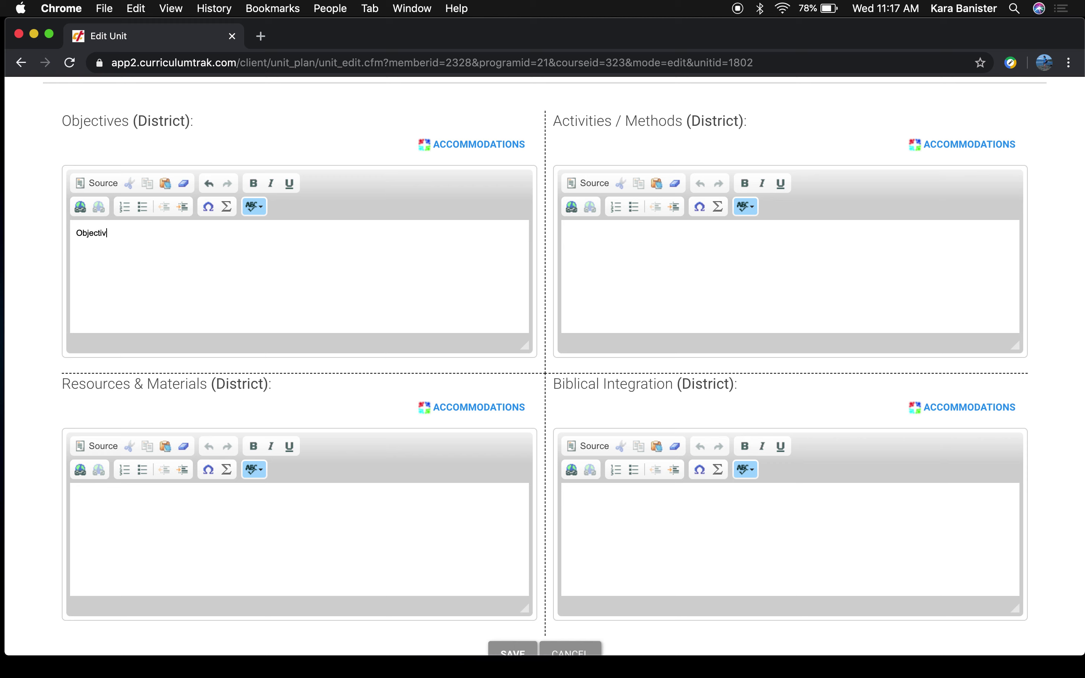
pyautogui.write('1')
pyautogui.click(652, 245)
pyautogui.write('Activity 1')
pyautogui.click(273, 518)
pyautogui.write('Resource 1')
pyautogui.click(623, 506)
pyautogui.write('Bible 1')
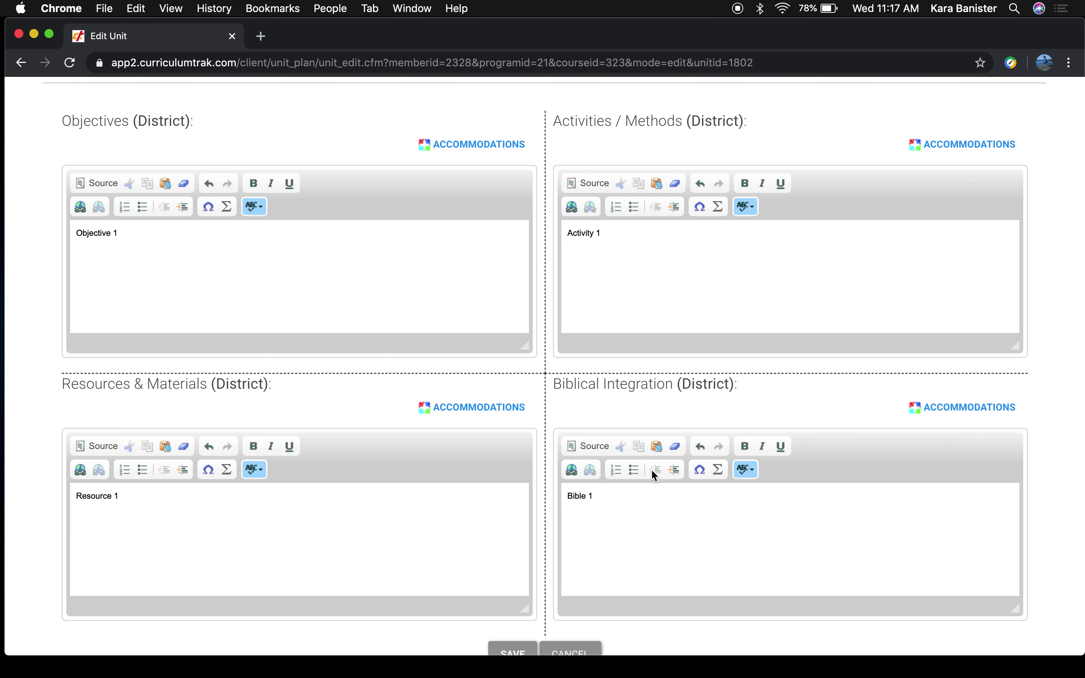
pyautogui.scroll(-5, 746, 389)
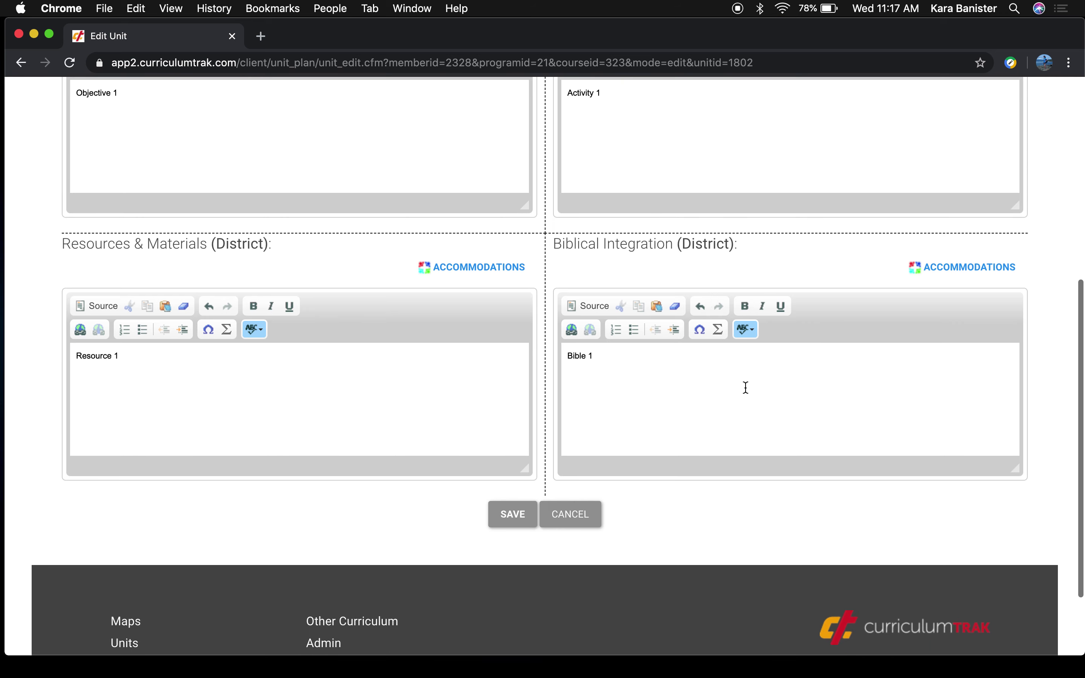
pyautogui.click(492, 514)
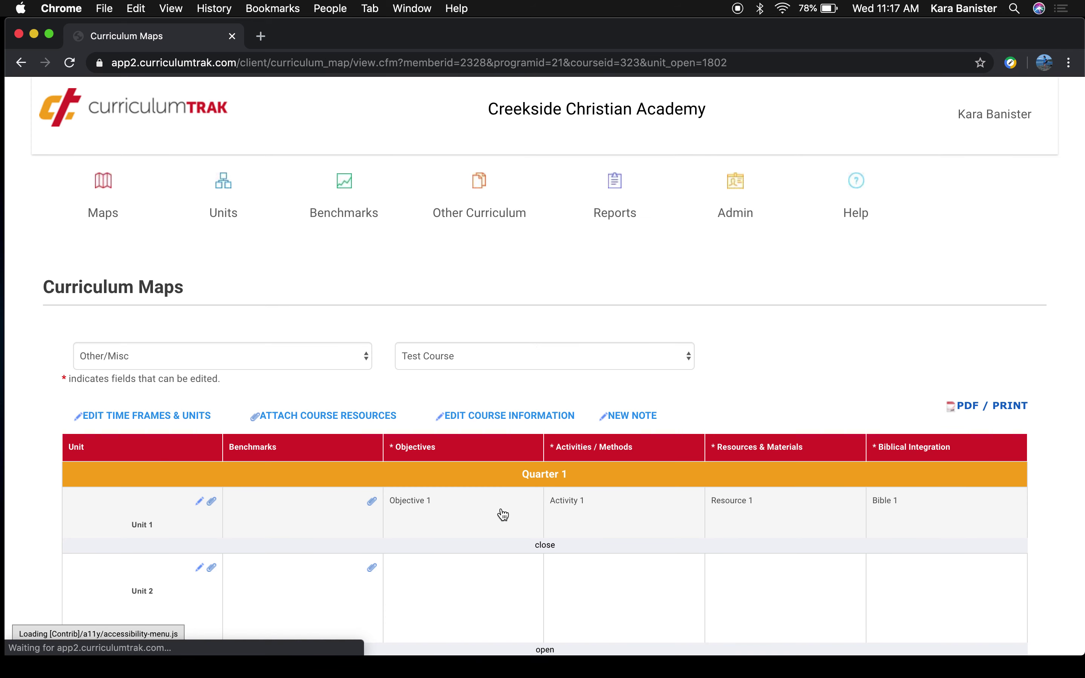
# Delete the Objectives text from Unit 1 of Quarter 1 in the Test Course map and save the unit.
pyautogui.scroll(-10, 440, 339)
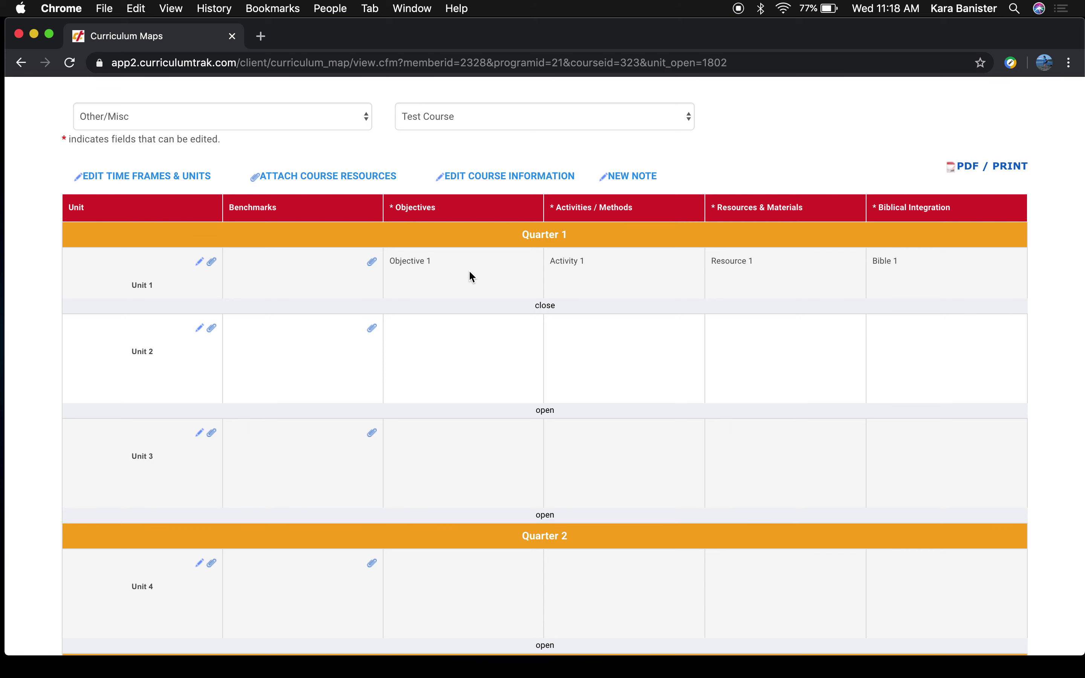
pyautogui.click(201, 263)
pyautogui.scroll(-2, 439, 334)
pyautogui.scroll(-2, 438, 334)
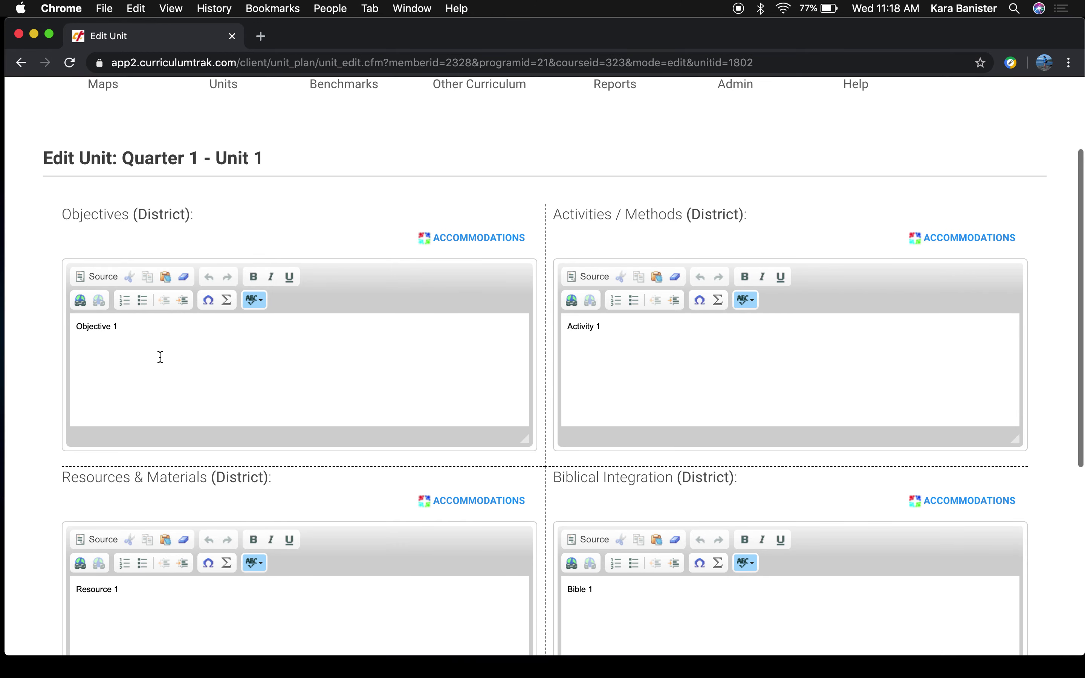
pyautogui.moveTo(119, 327); pyautogui.dragTo(67, 327)
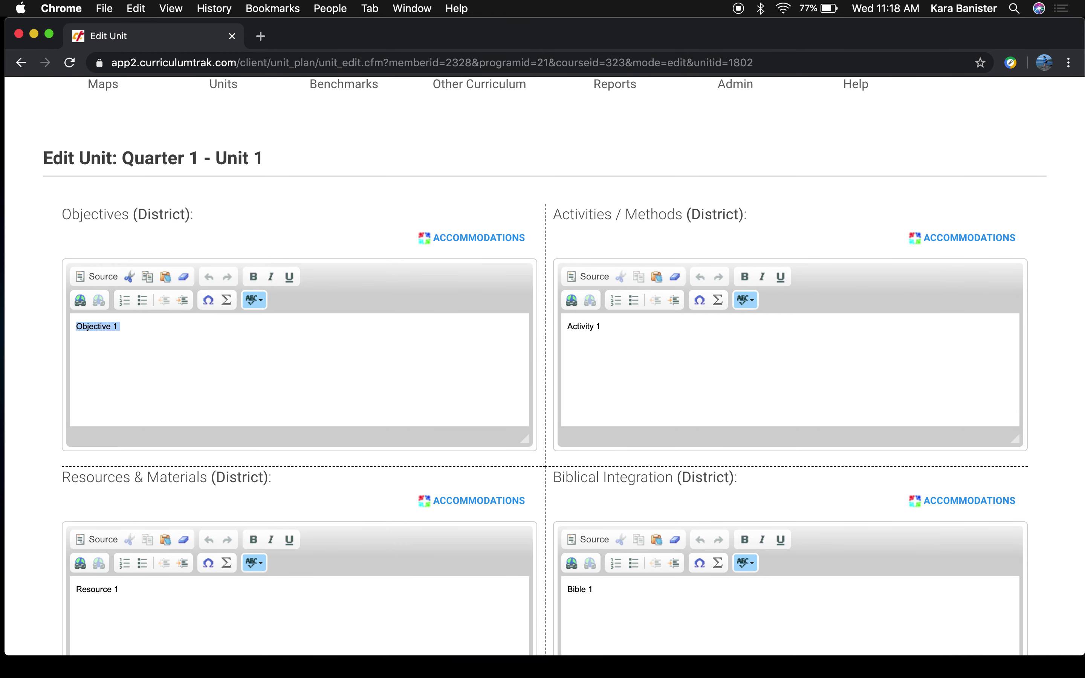
pyautogui.press('BackSpace')
pyautogui.scroll(-4, 478, 297)
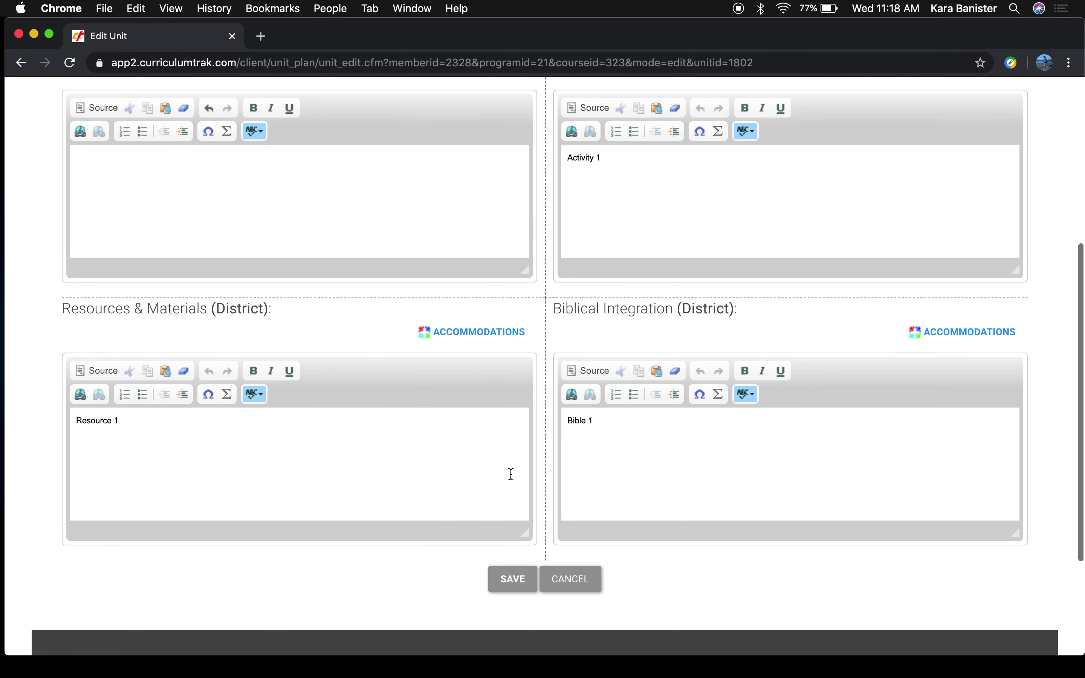
pyautogui.click(511, 581)
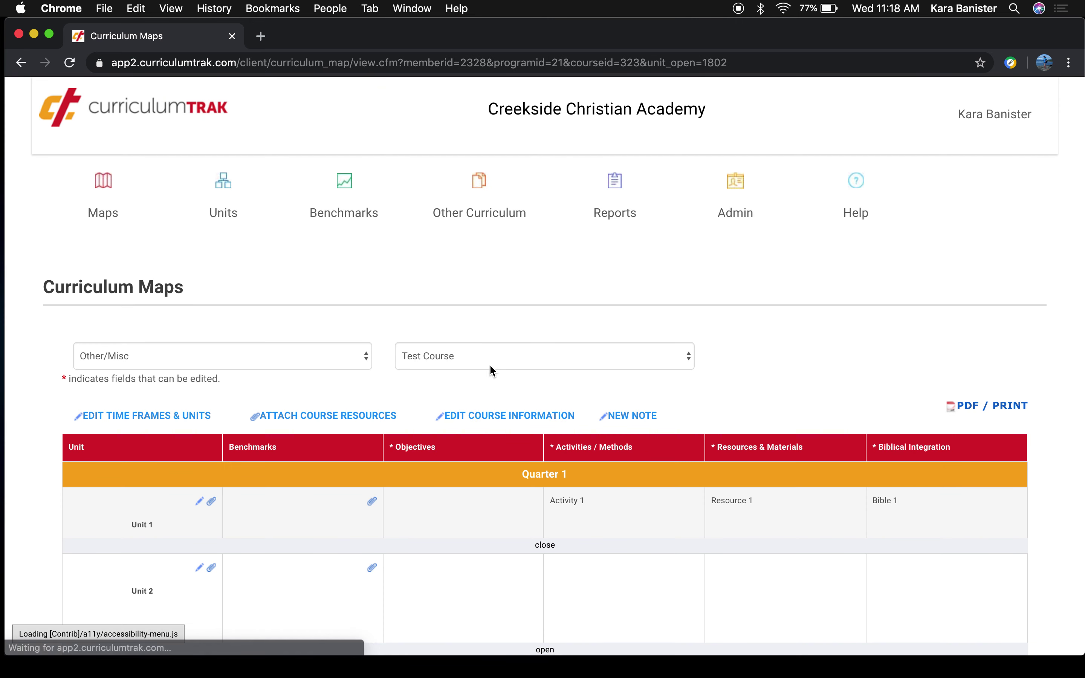
# Open the page for attaching performance standards and benchmarks to Unit 1 of Quarter 1.
pyautogui.scroll(-3, 489, 363)
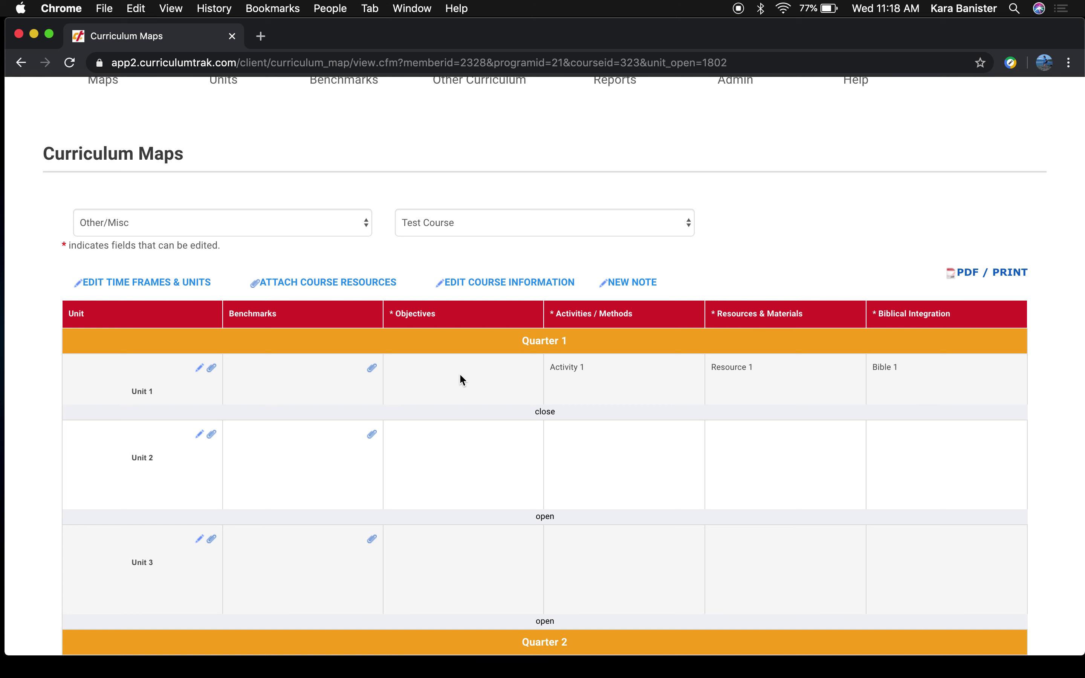
pyautogui.scroll(-3, 459, 373)
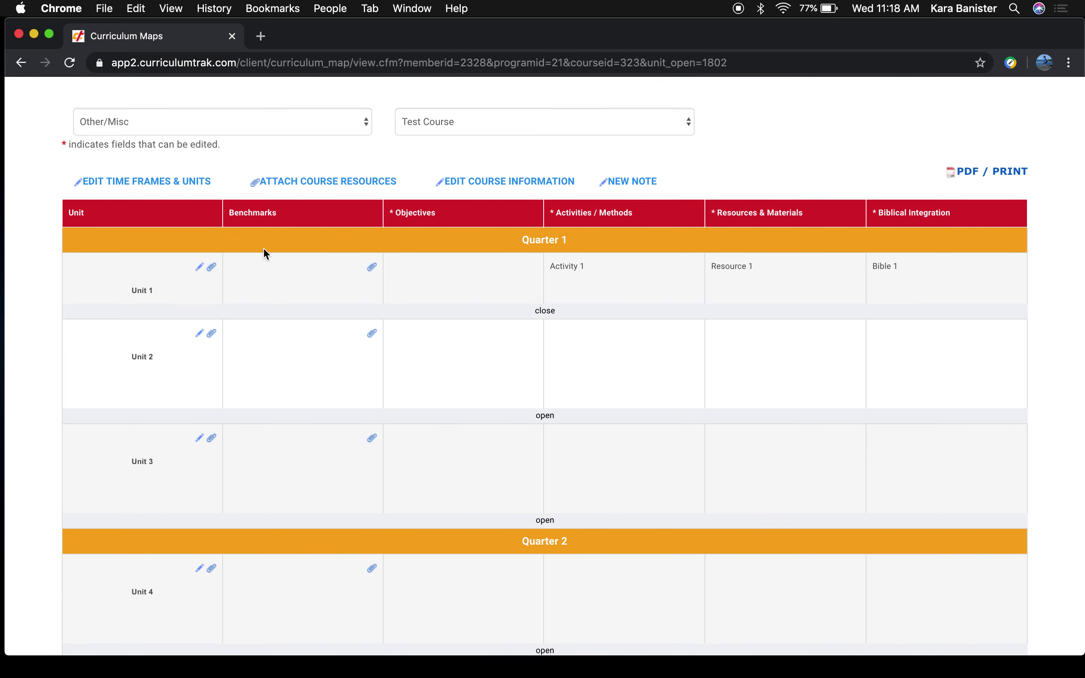
pyautogui.scroll(-1, 285, 252)
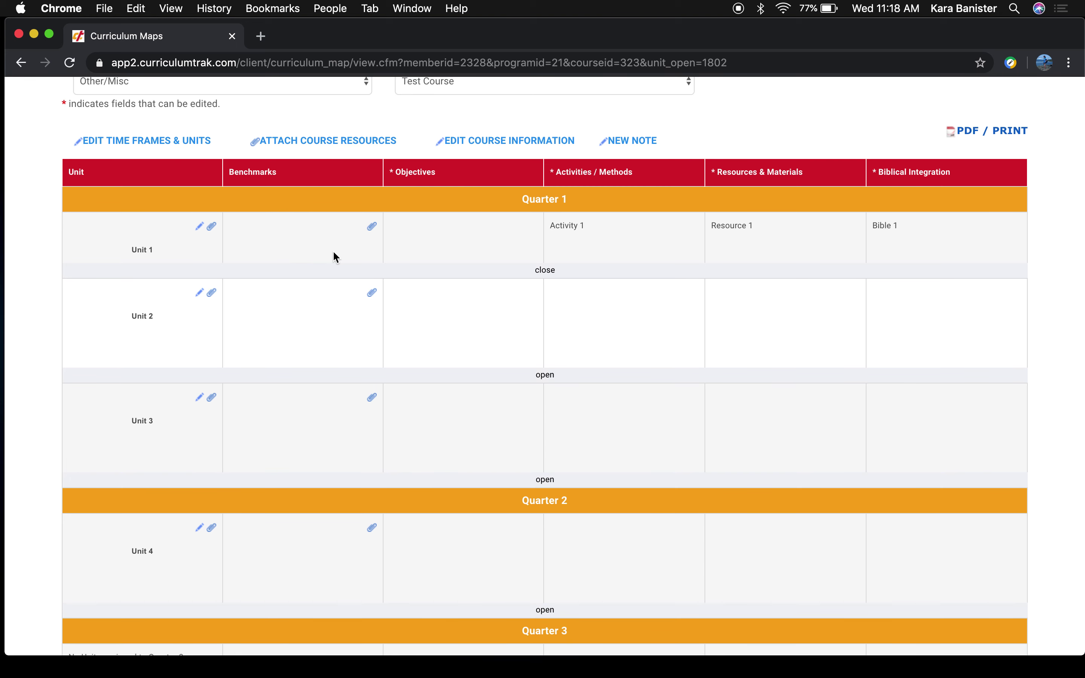
pyautogui.click(373, 228)
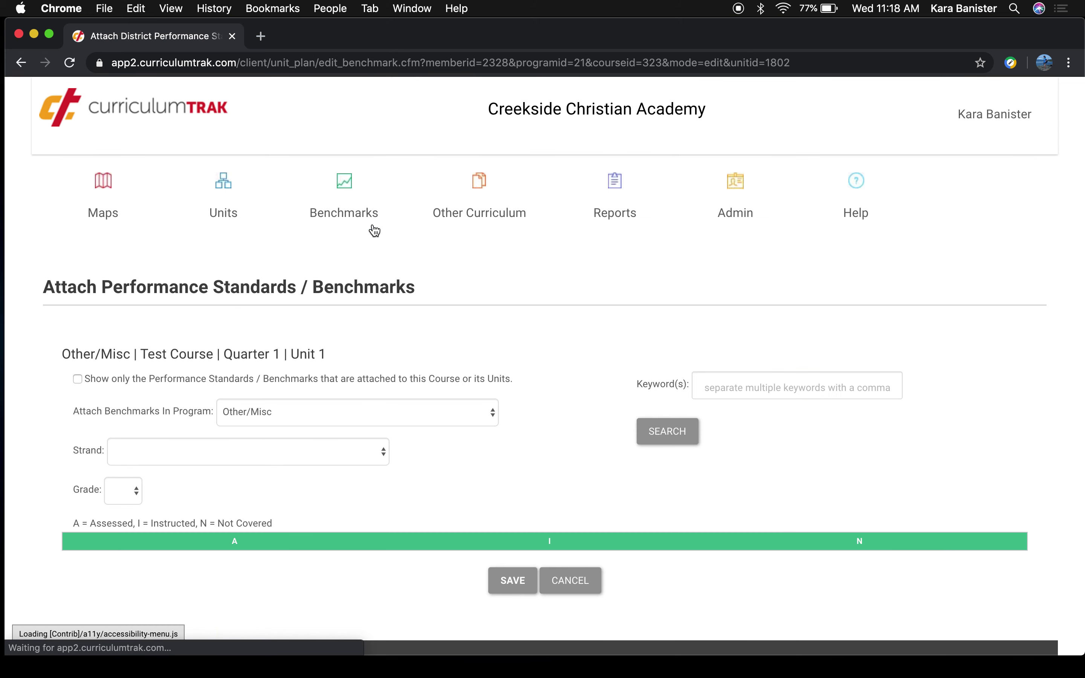
pyautogui.scroll(-2, 374, 230)
pyautogui.scroll(-1, 375, 230)
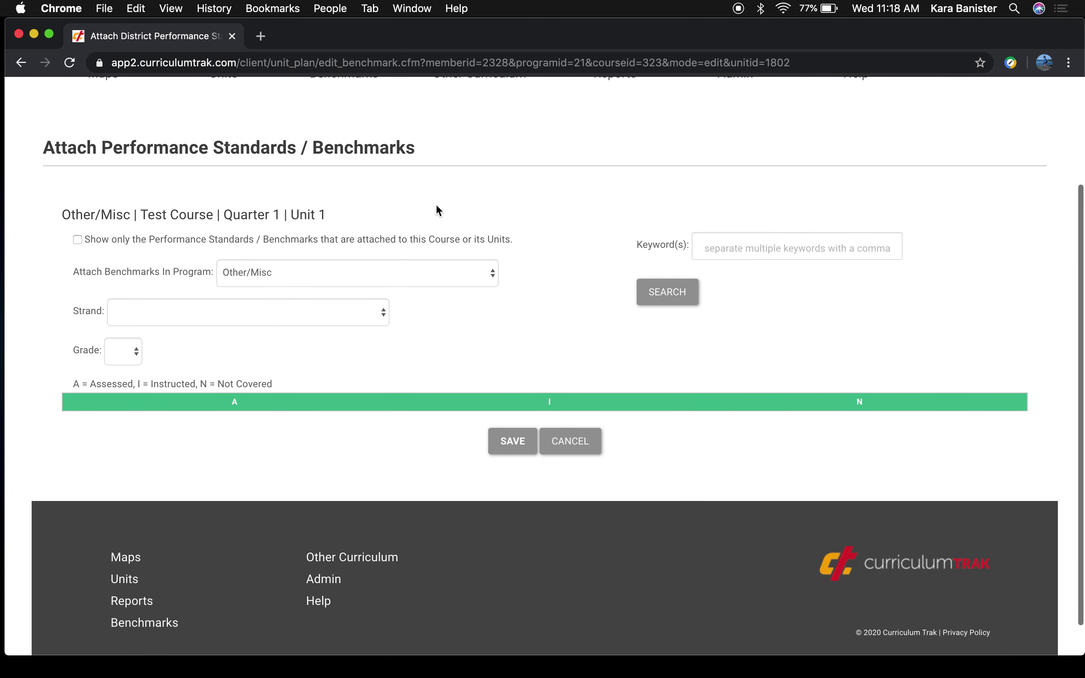
pyautogui.scroll(-1, 481, 215)
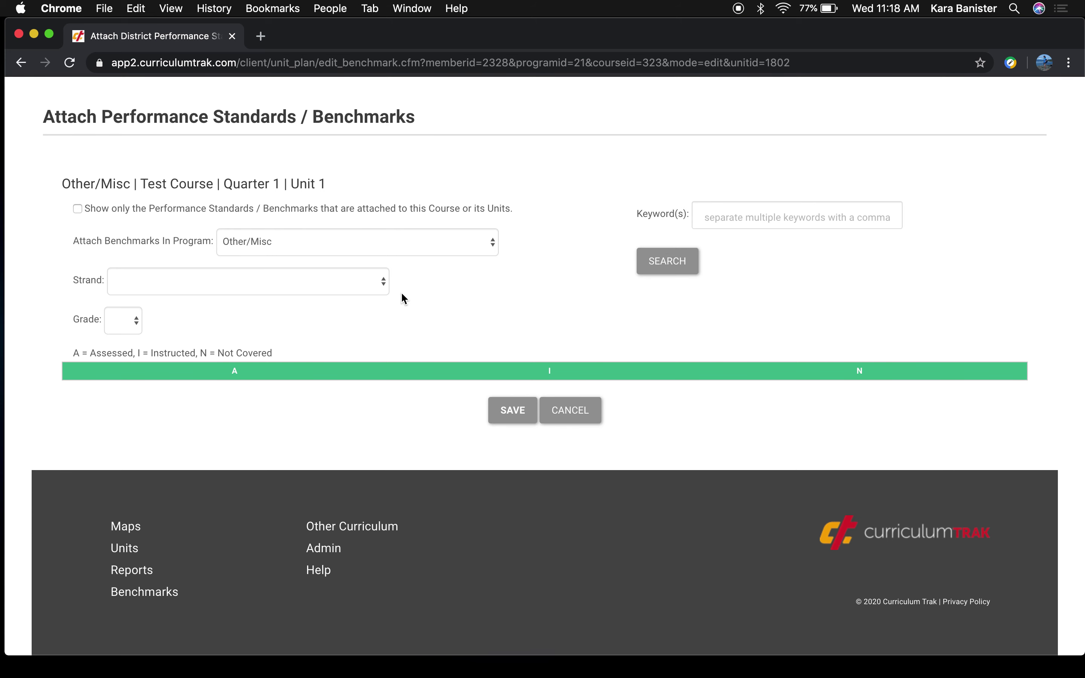
# Check which Strand and Grade options are offered for the Other/Misc program, leaving both filters blank.
pyautogui.click(384, 287)
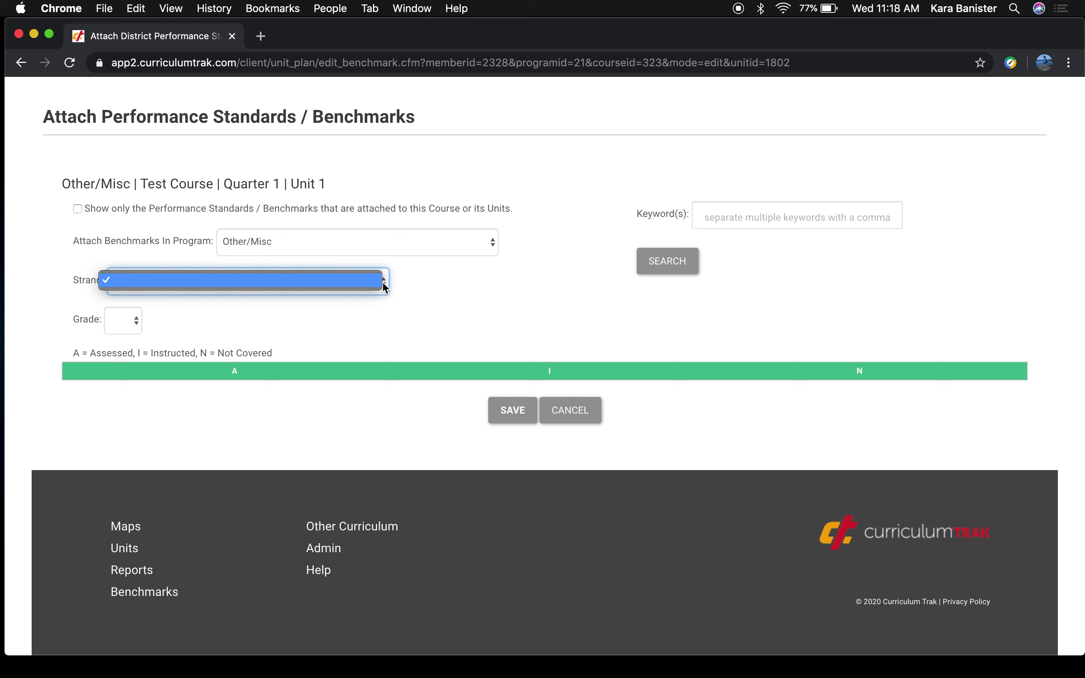
pyautogui.click(428, 290)
pyautogui.click(136, 323)
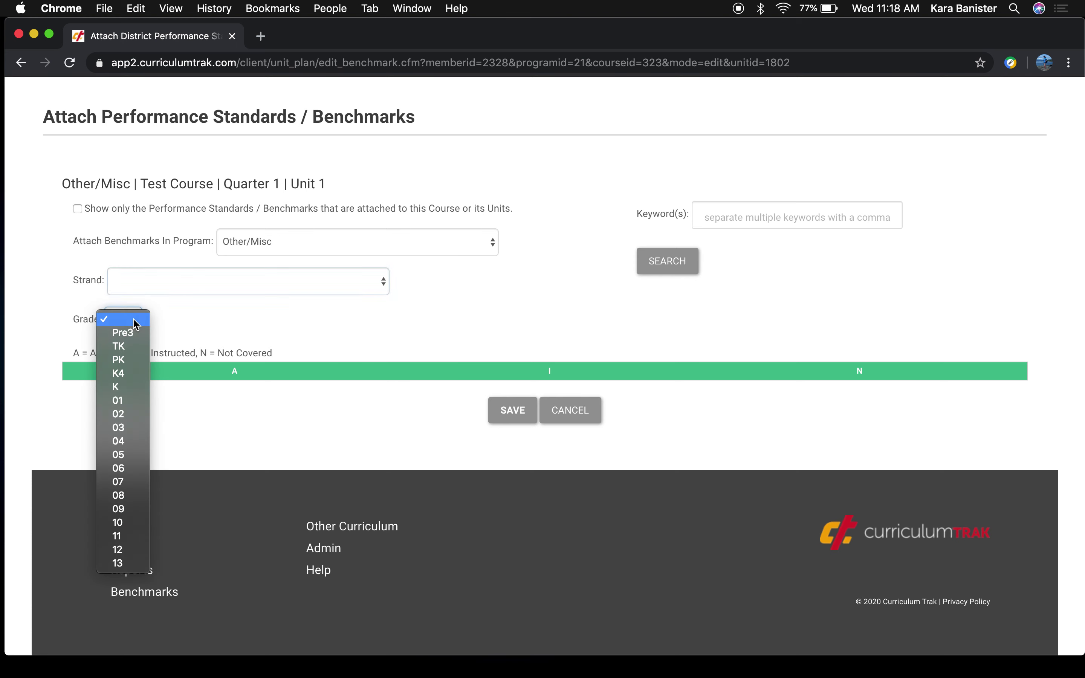
pyautogui.click(519, 313)
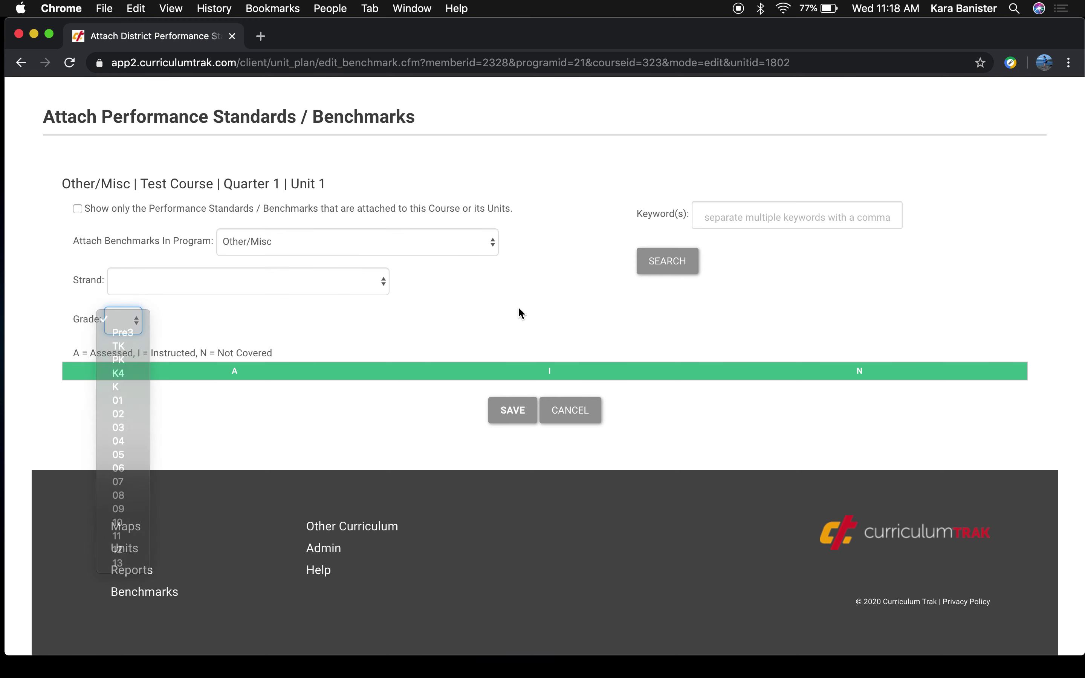
# Set the program for attaching benchmarks to Mathematics and look over its listed standards.
pyautogui.click(493, 244)
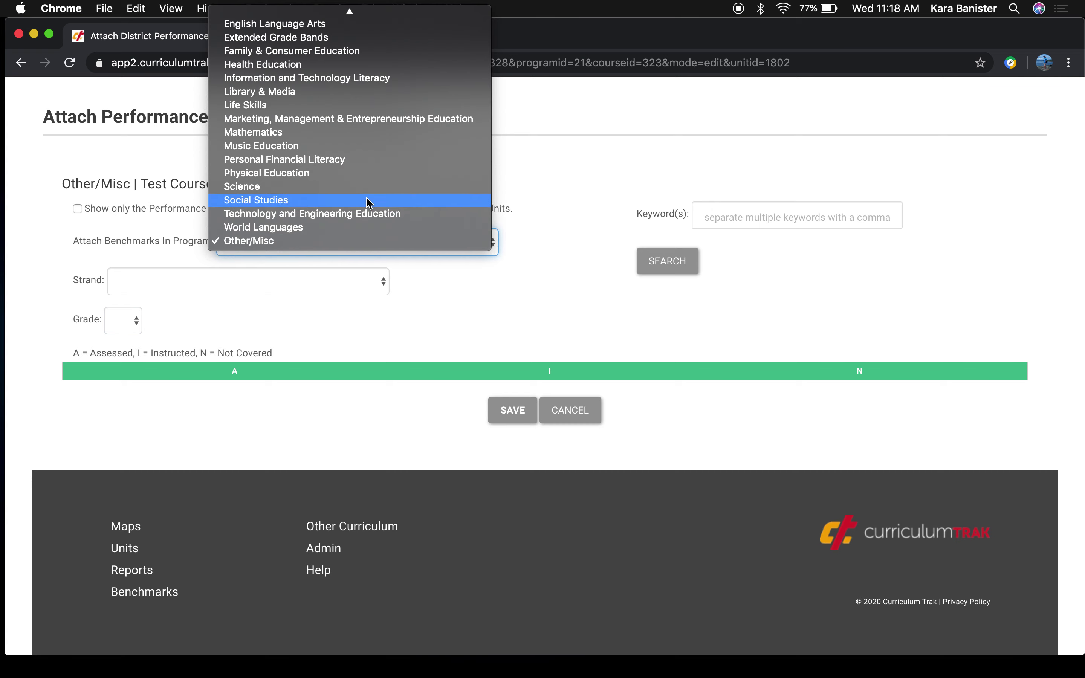
pyautogui.click(302, 132)
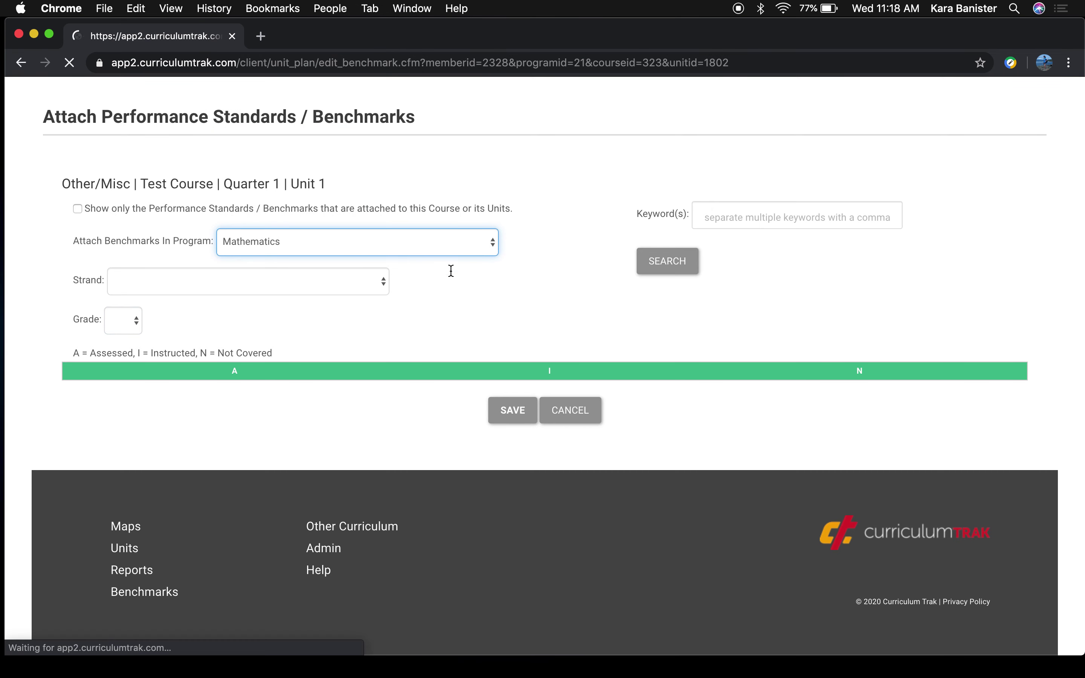
pyautogui.scroll(-2, 451, 288)
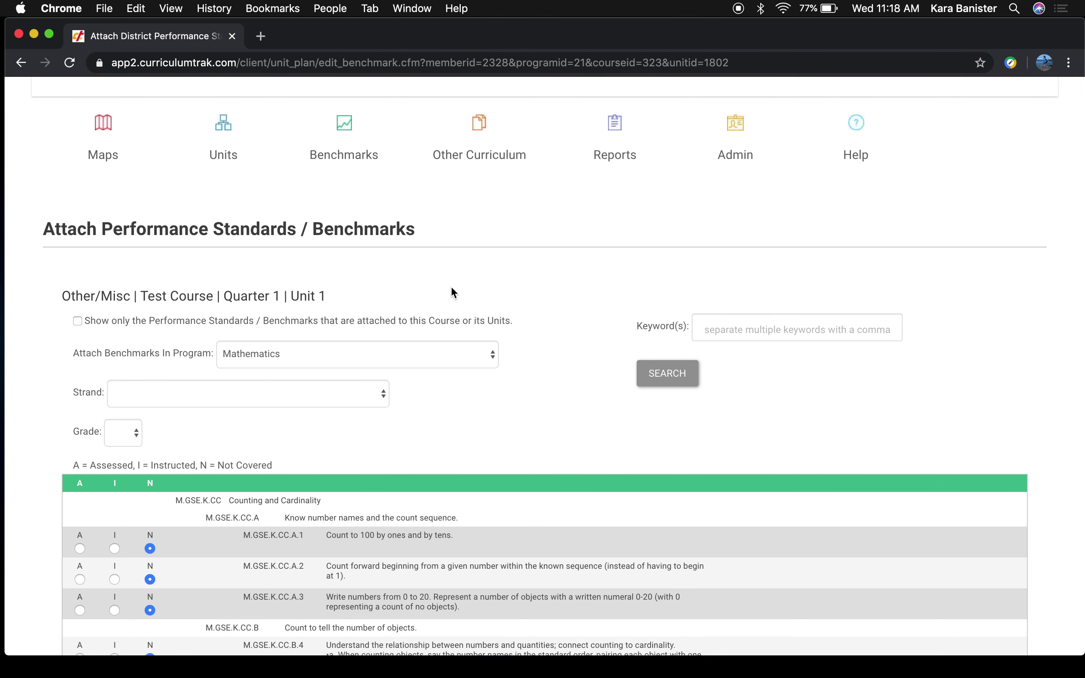
pyautogui.scroll(-3, 452, 292)
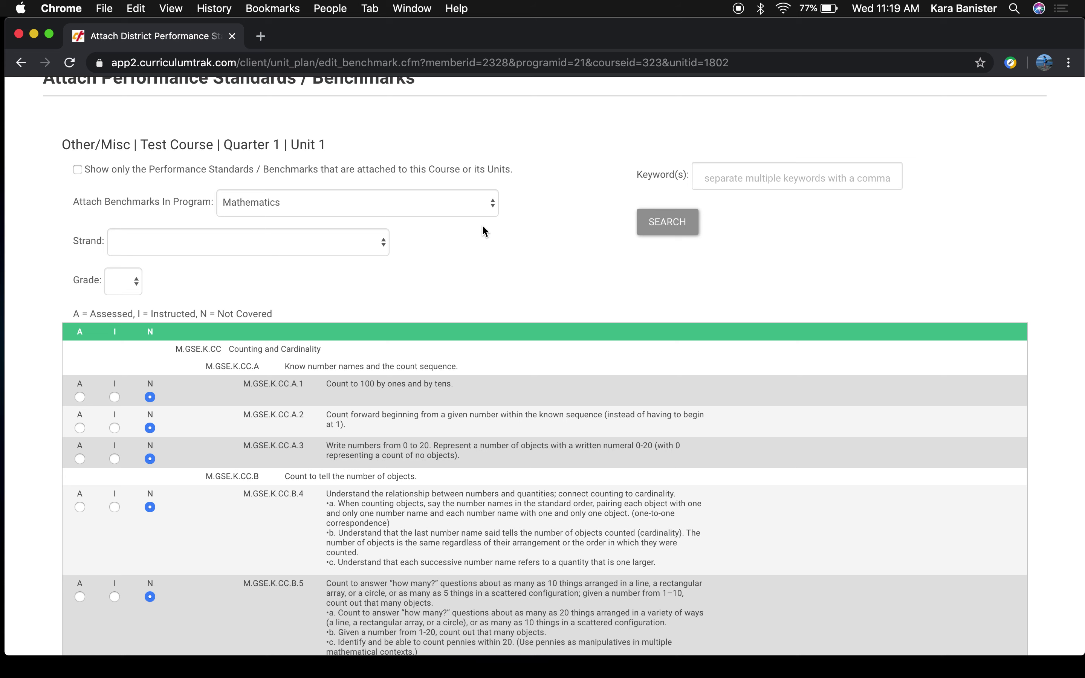
pyautogui.scroll(-1, 482, 226)
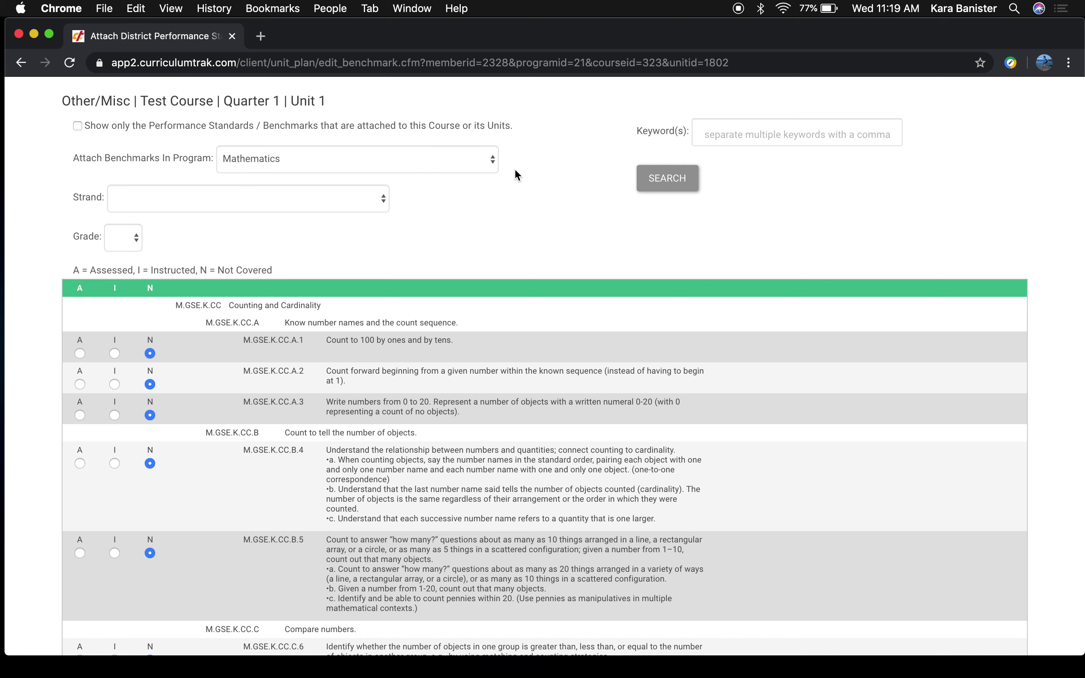
pyautogui.scroll(-3, 486, 193)
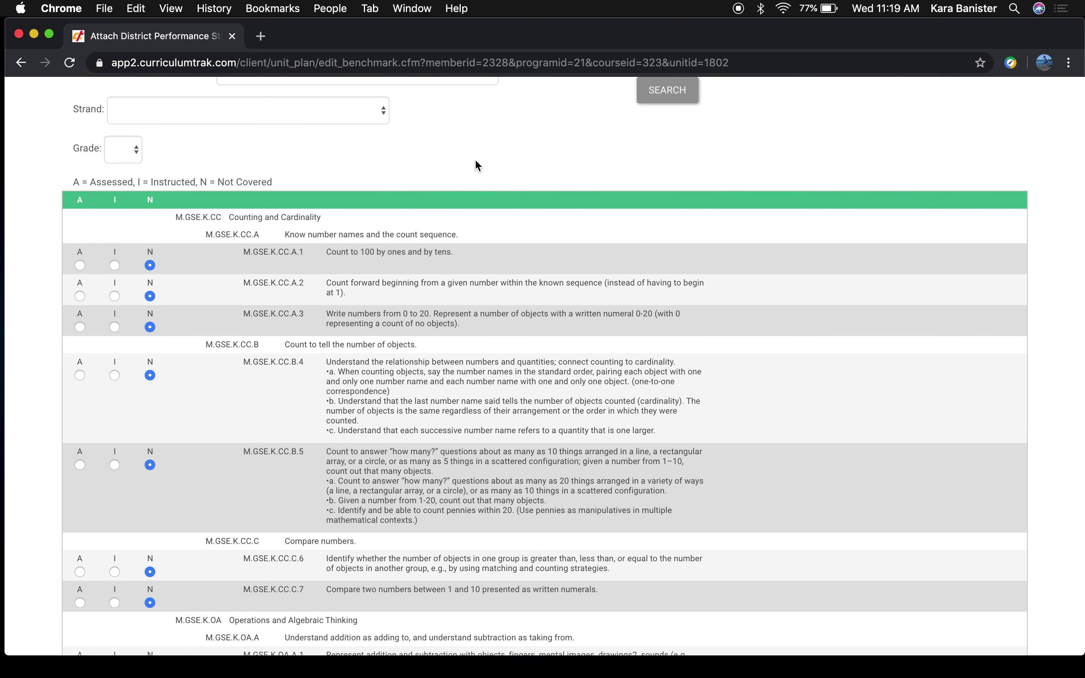
pyautogui.scroll(3, 475, 158)
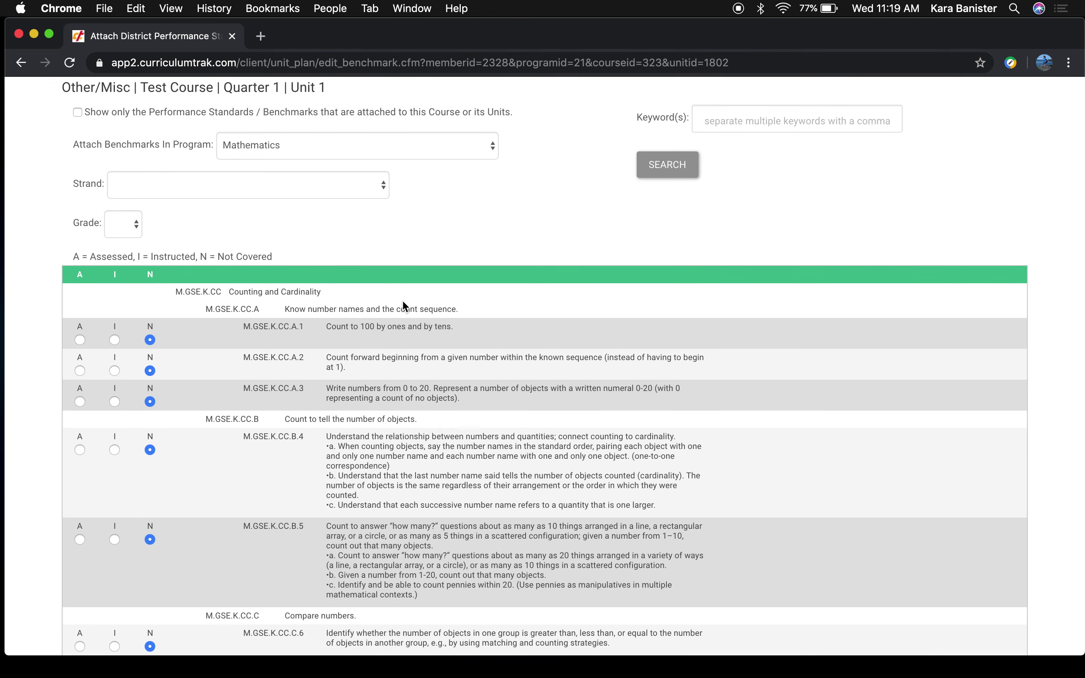
pyautogui.scroll(-3, 403, 305)
pyautogui.scroll(2, 403, 301)
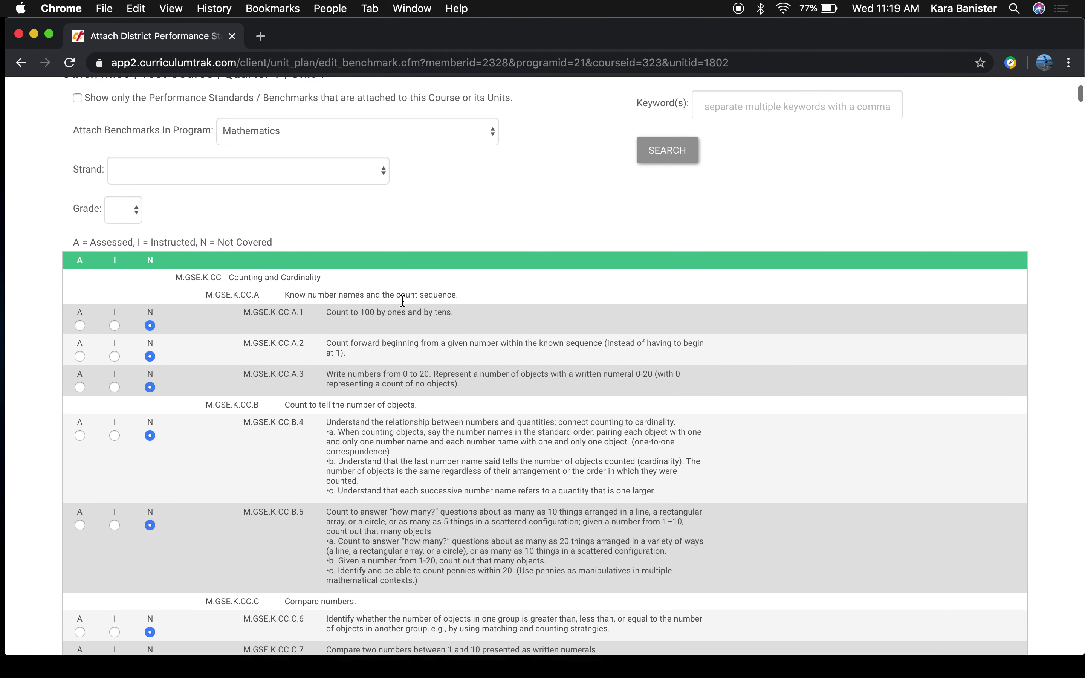
pyautogui.scroll(2, 403, 301)
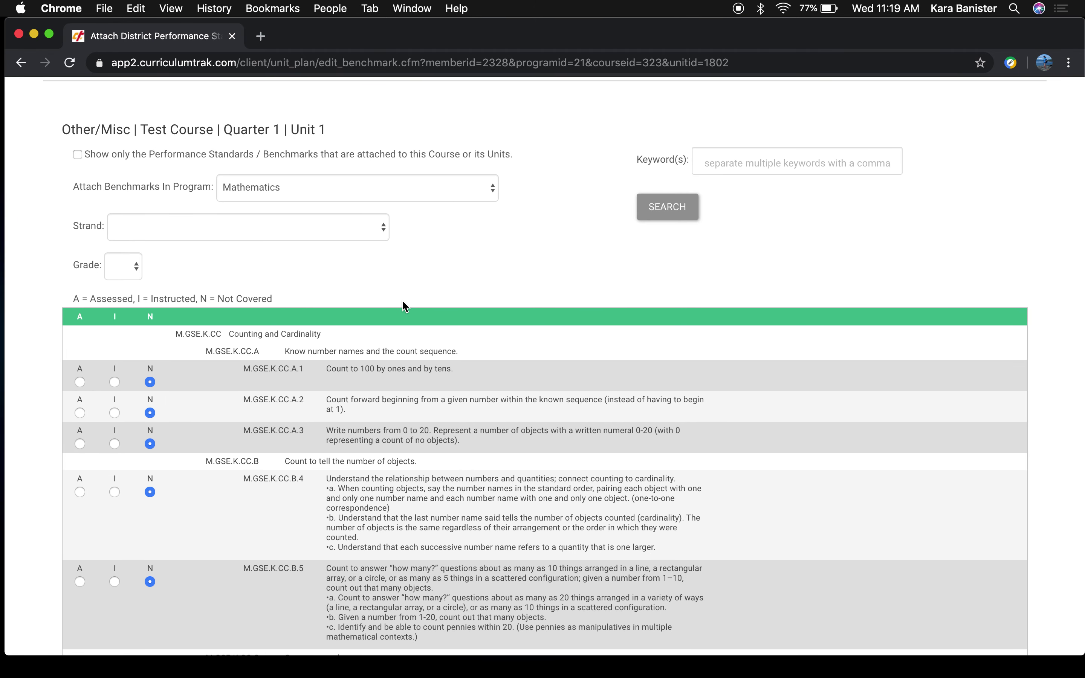
# Filter the Mathematics benchmarks to the strand M.GSE.7.RP.
pyautogui.click(383, 227)
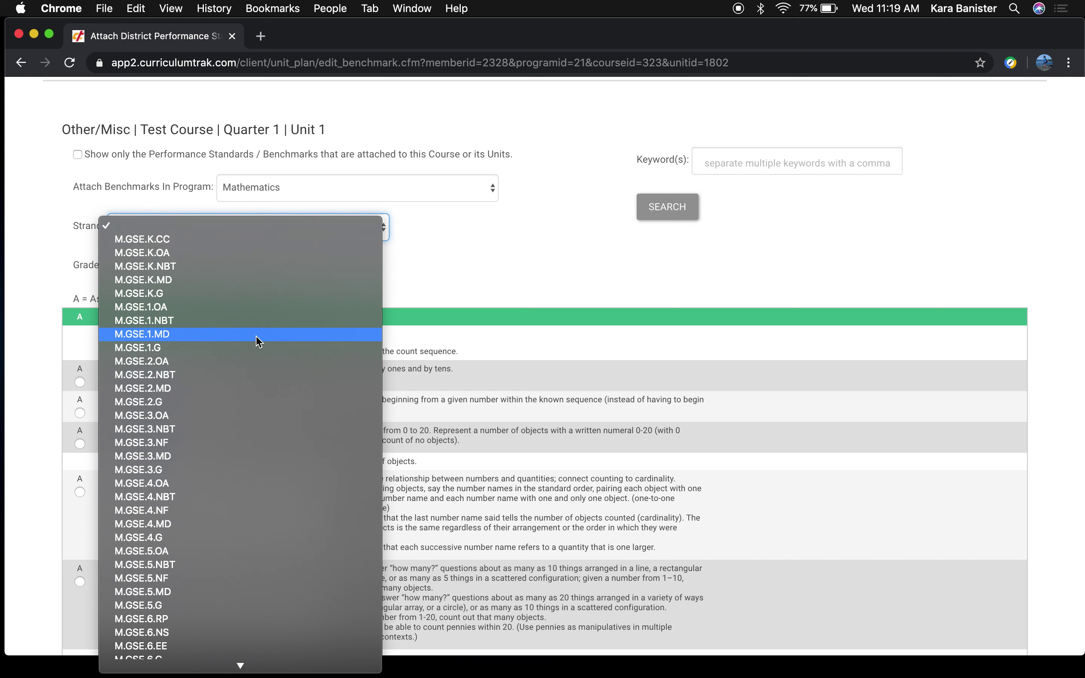
pyautogui.scroll(-8, 259, 342)
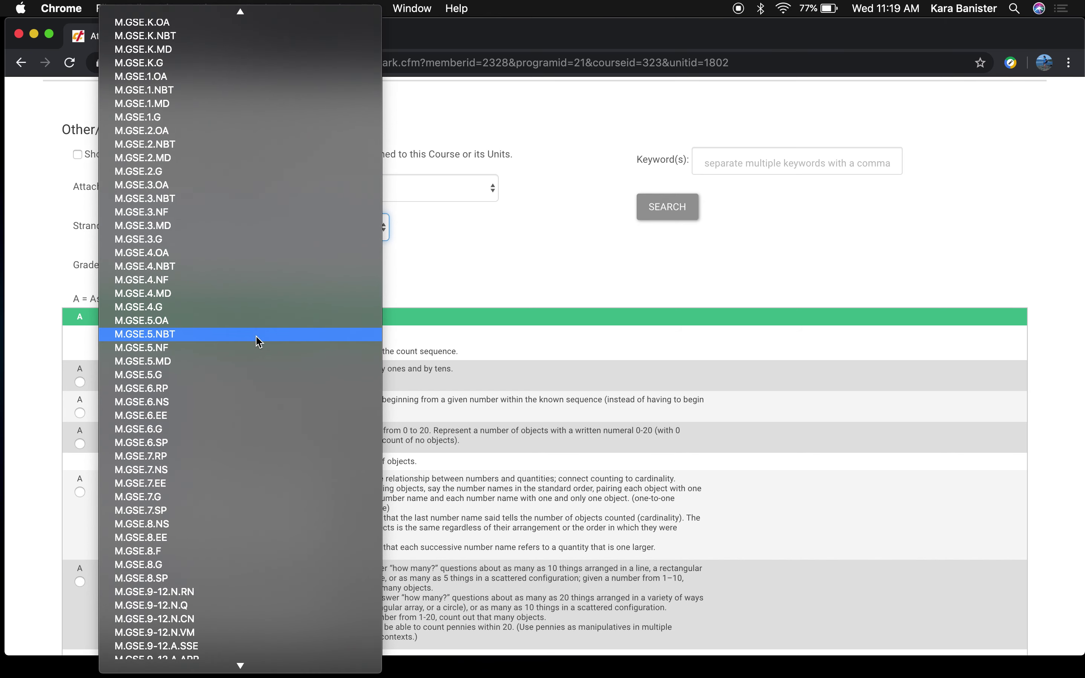
pyautogui.scroll(-5, 259, 341)
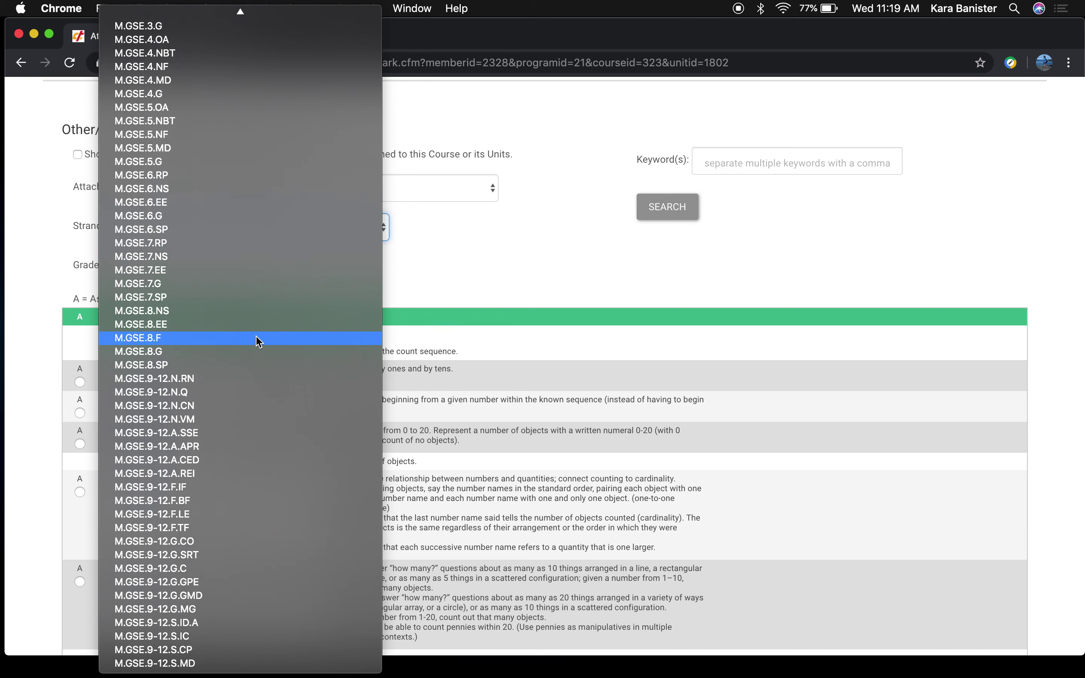
pyautogui.scroll(2, 260, 342)
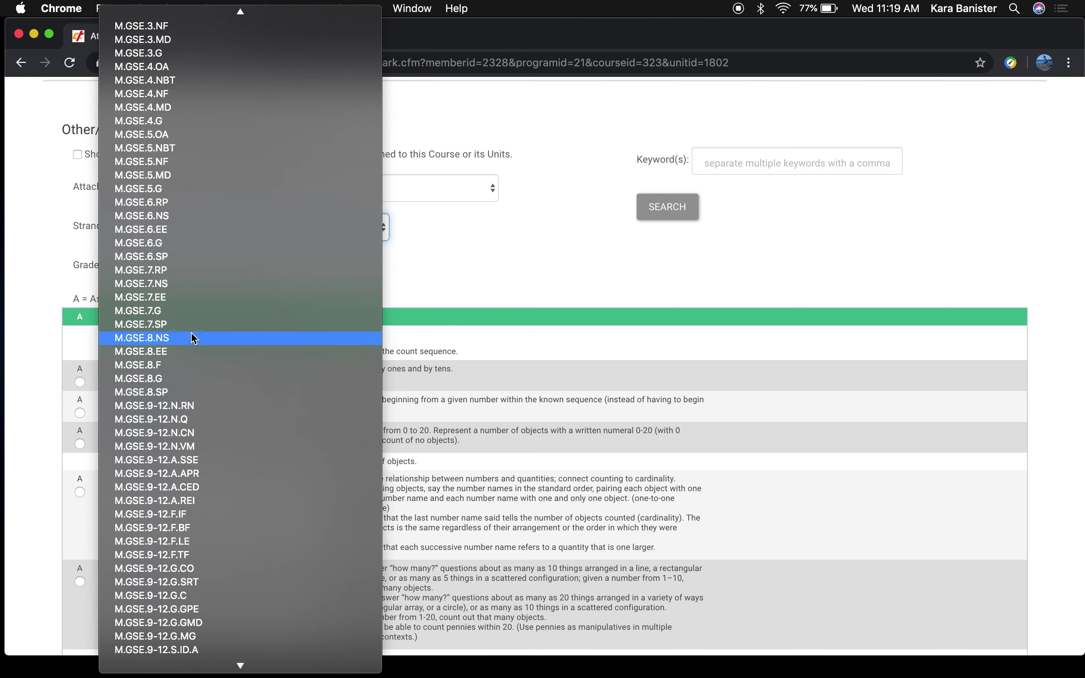
pyautogui.click(155, 271)
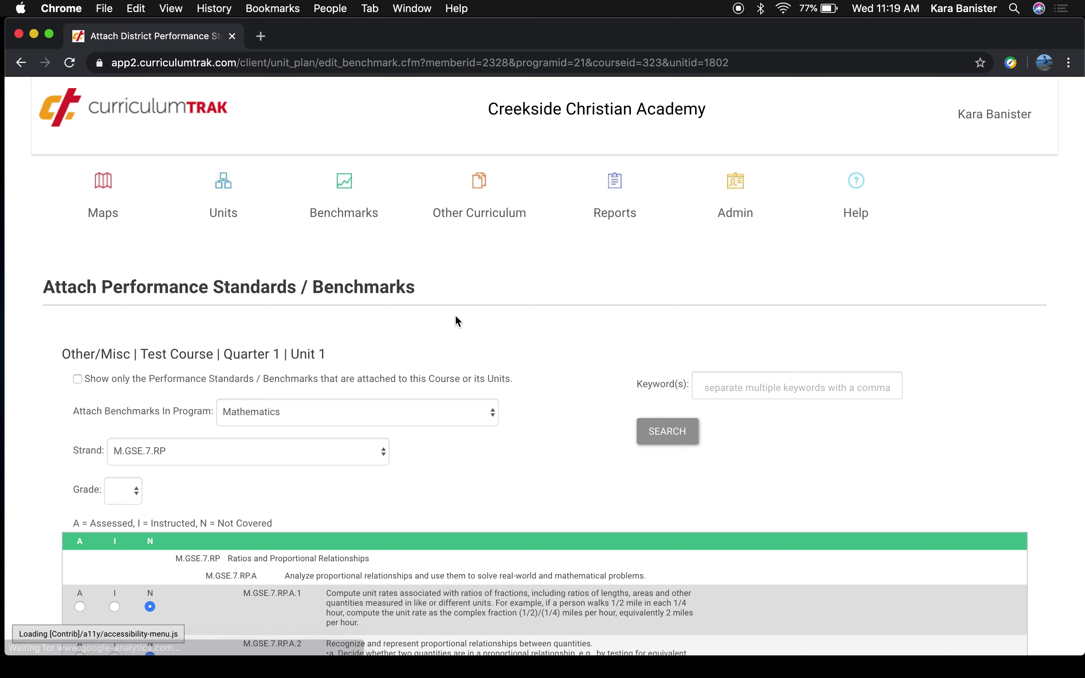
pyautogui.scroll(-4, 456, 320)
pyautogui.scroll(-3, 454, 315)
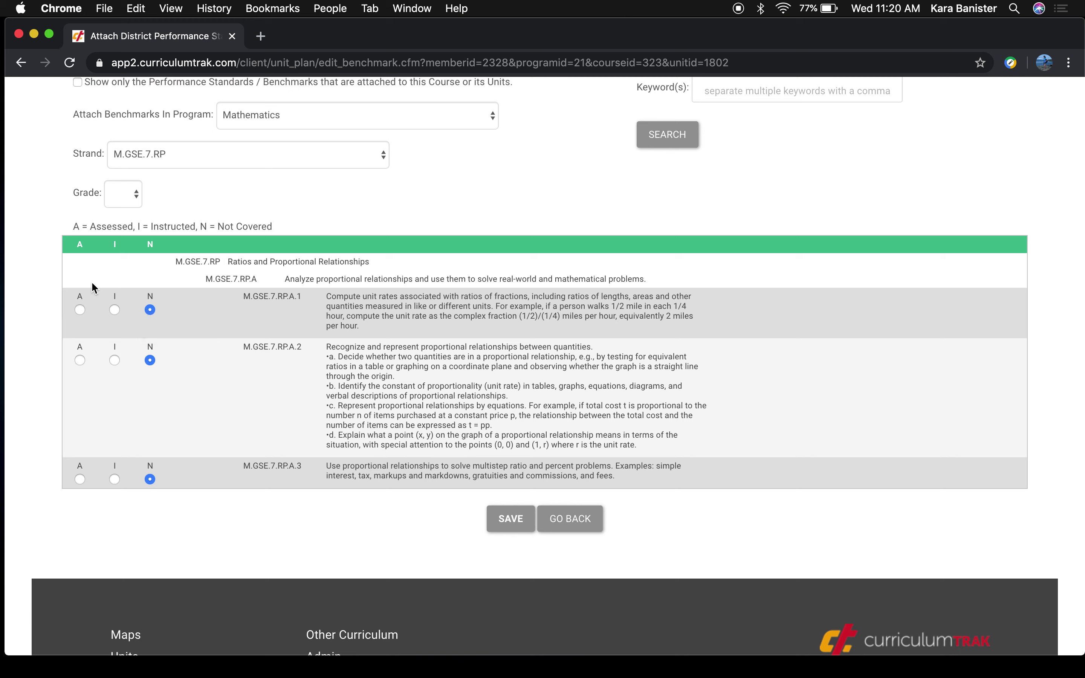
# Mark benchmark M.GSE.7.RP.A.1 as Assessed for Unit 1 and save the attachment.
pyautogui.click(80, 310)
pyautogui.click(150, 310)
pyautogui.click(80, 310)
pyautogui.click(515, 524)
# Review Unit 1's attached benchmark and the remaining units by quarter in the Test Course map.
pyautogui.scroll(-3, 392, 343)
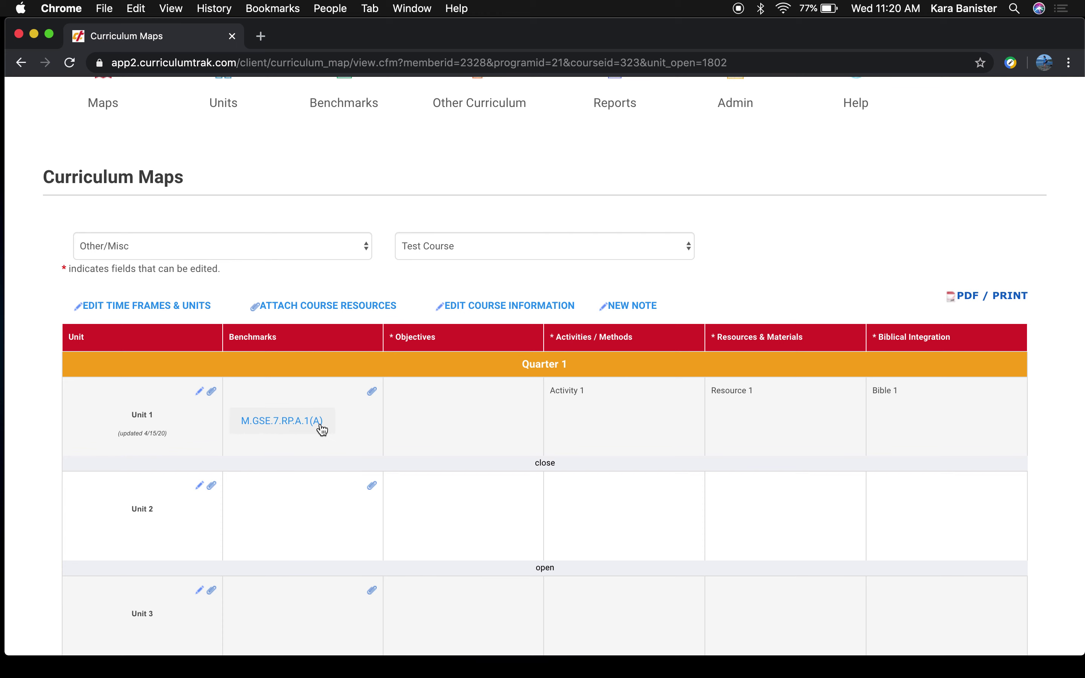
pyautogui.scroll(-3, 322, 429)
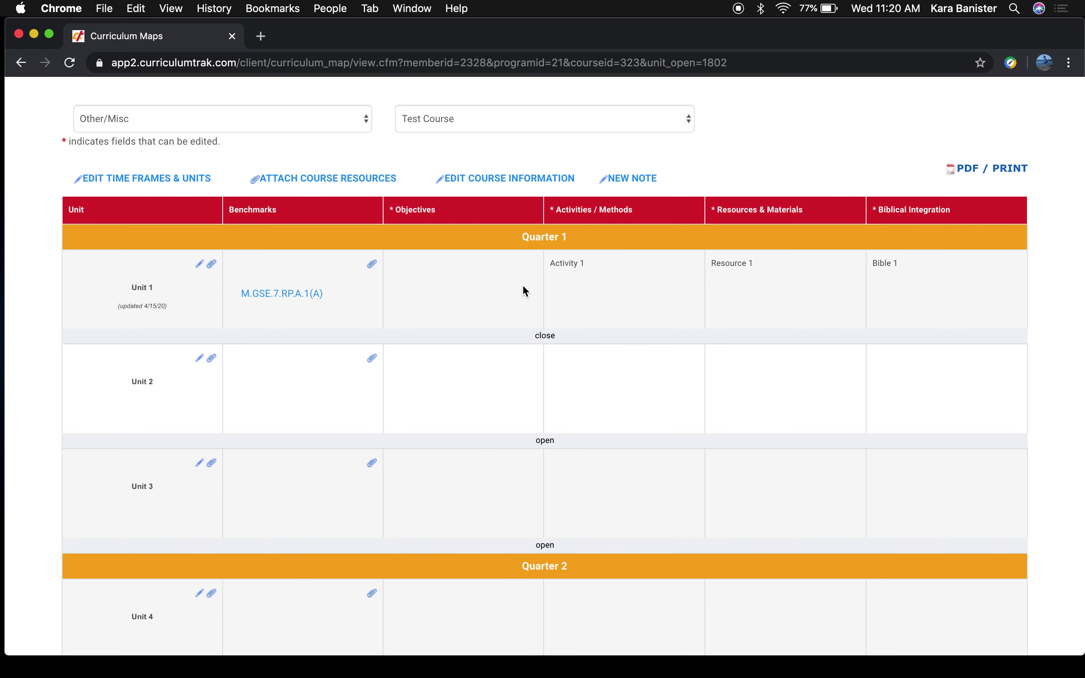
pyautogui.scroll(-3, 523, 291)
pyautogui.scroll(-2, 523, 290)
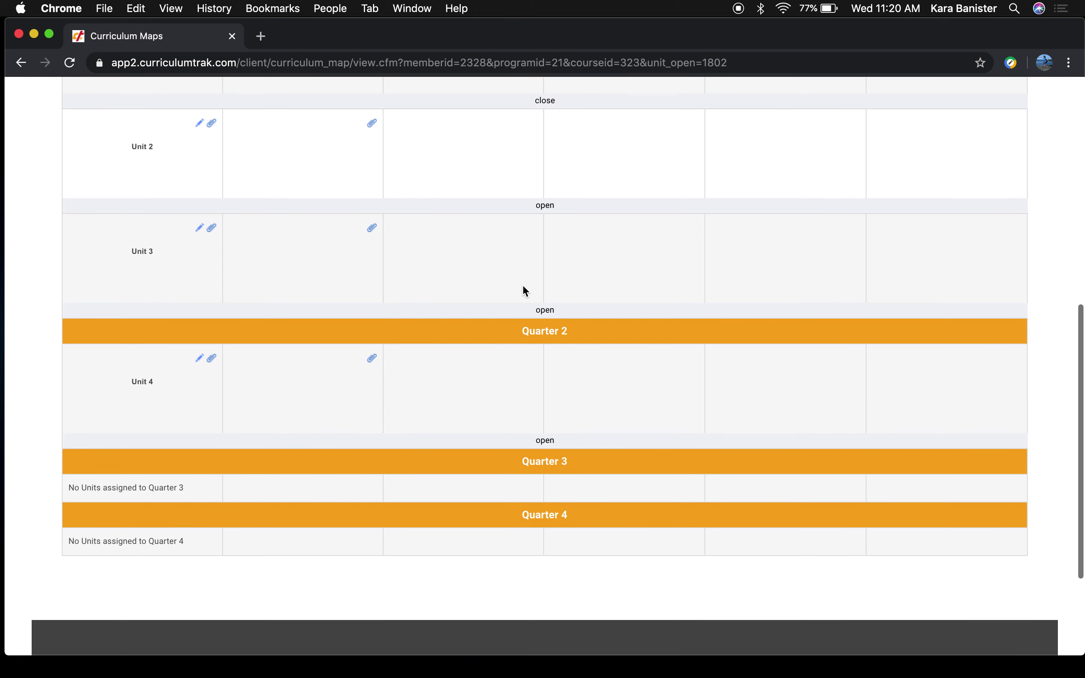
pyautogui.scroll(4, 523, 290)
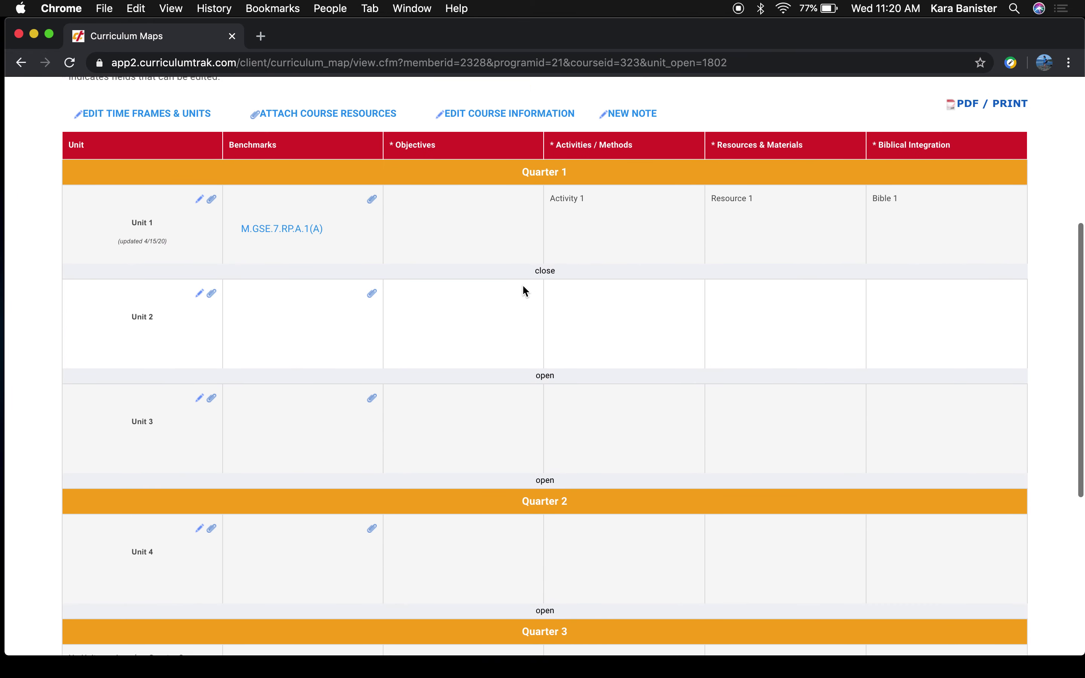
pyautogui.scroll(3, 523, 288)
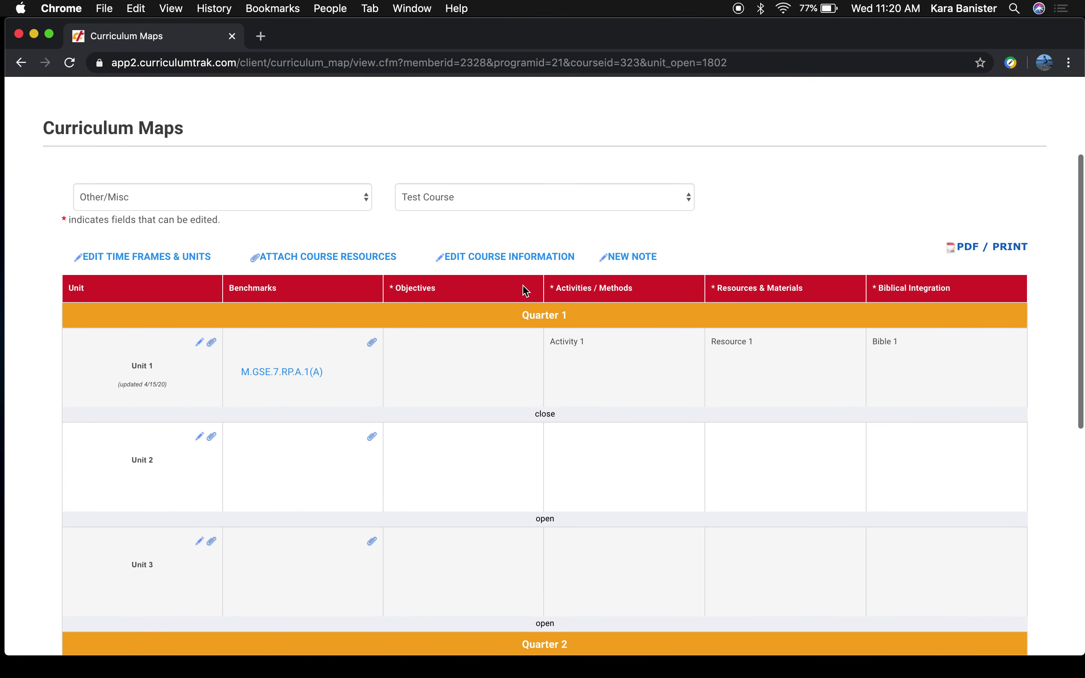
pyautogui.scroll(2, 522, 284)
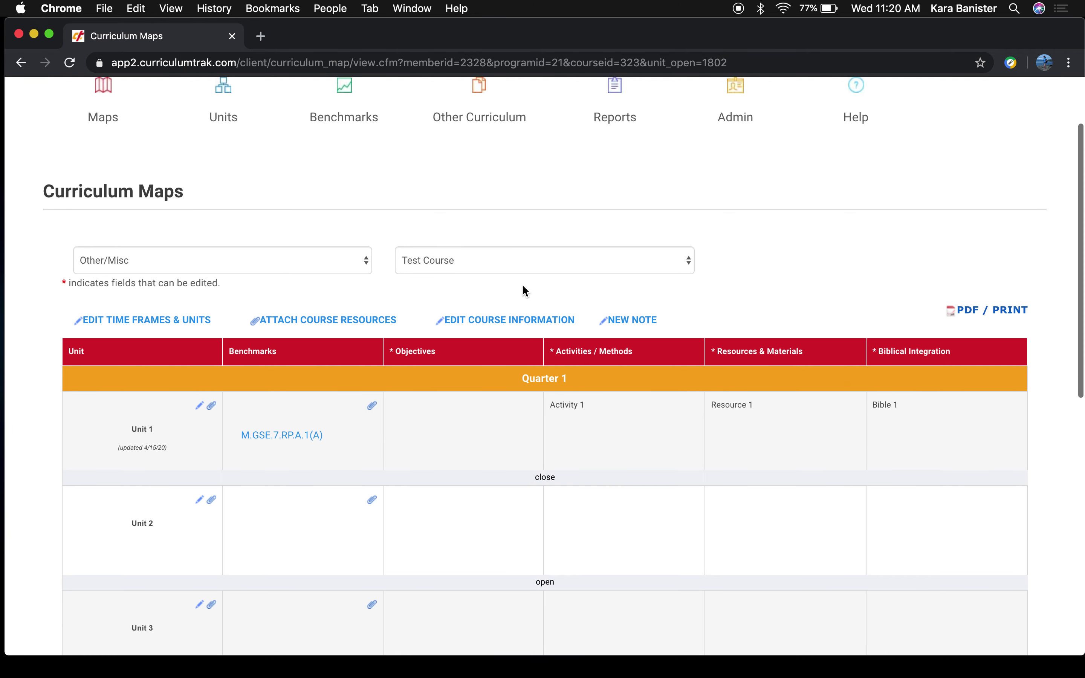
# View the attachments page for Unit 1 across all fields, and return to the Test Course curriculum map.
pyautogui.scroll(2, 363, 418)
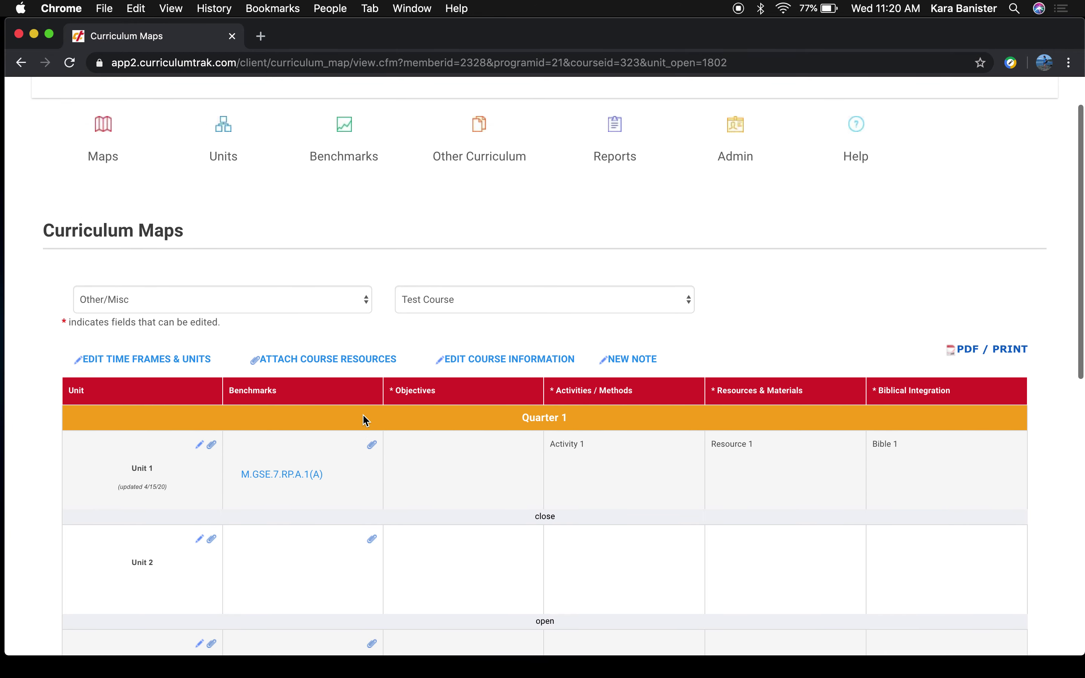
pyautogui.scroll(1, 365, 419)
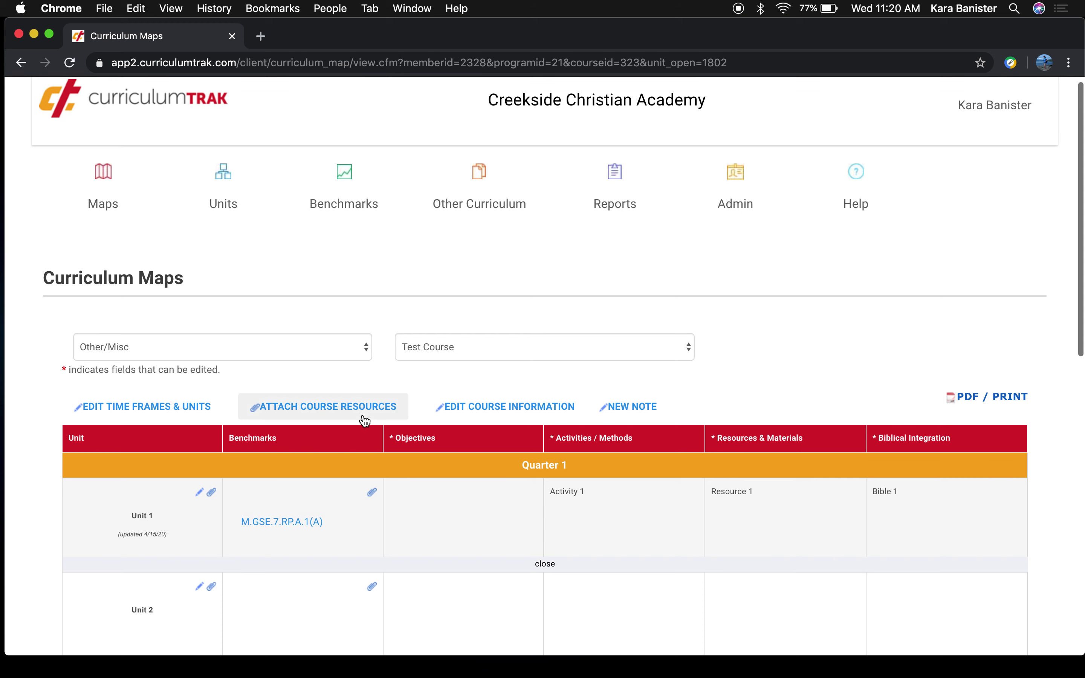
pyautogui.scroll(-3, 689, 389)
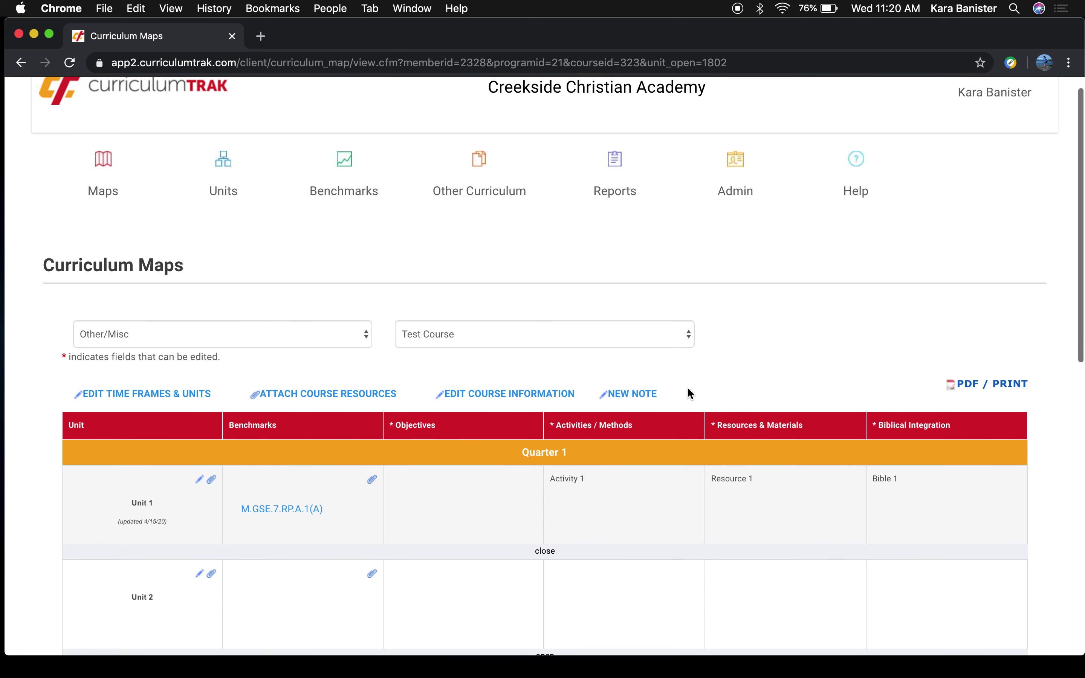
pyautogui.scroll(-1, 691, 393)
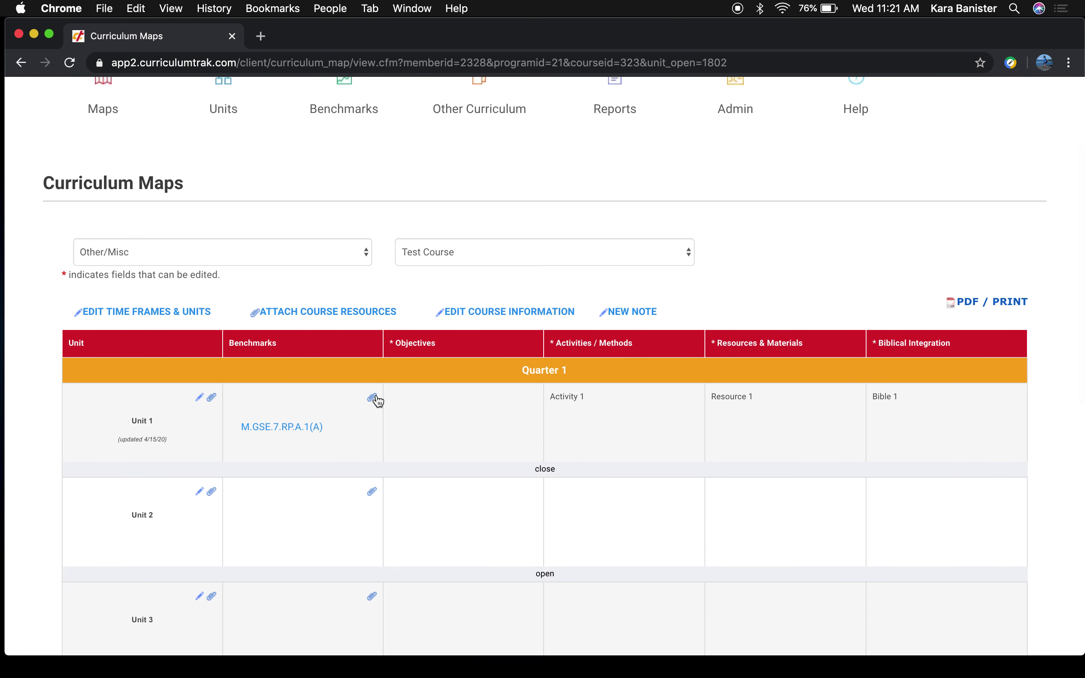
pyautogui.scroll(-3, 188, 408)
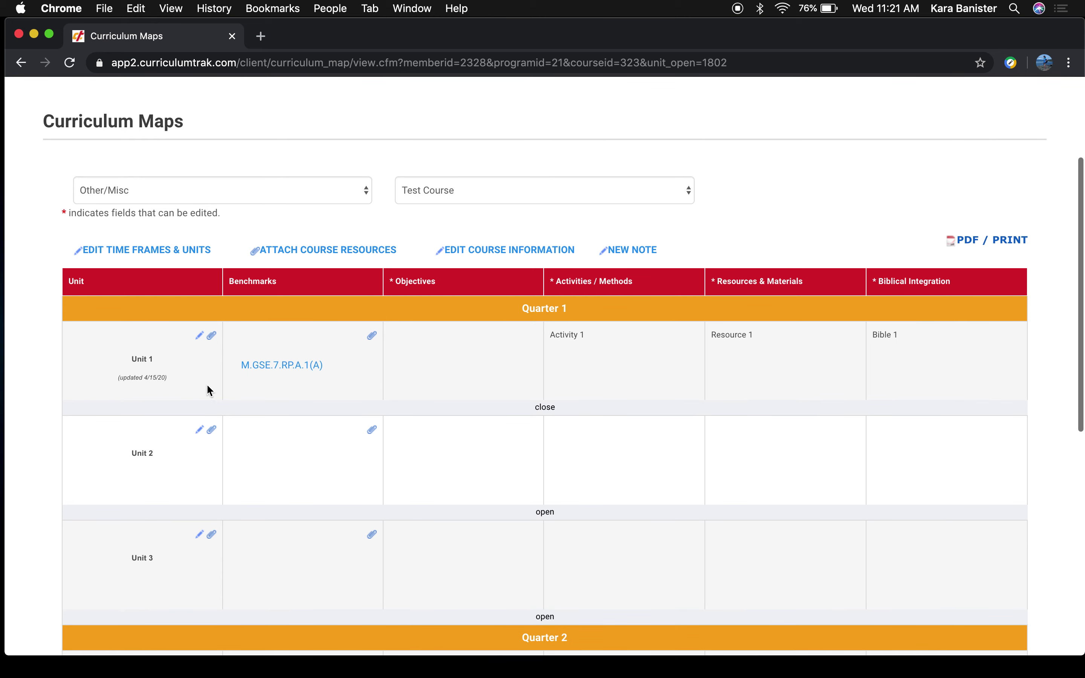
pyautogui.click(213, 340)
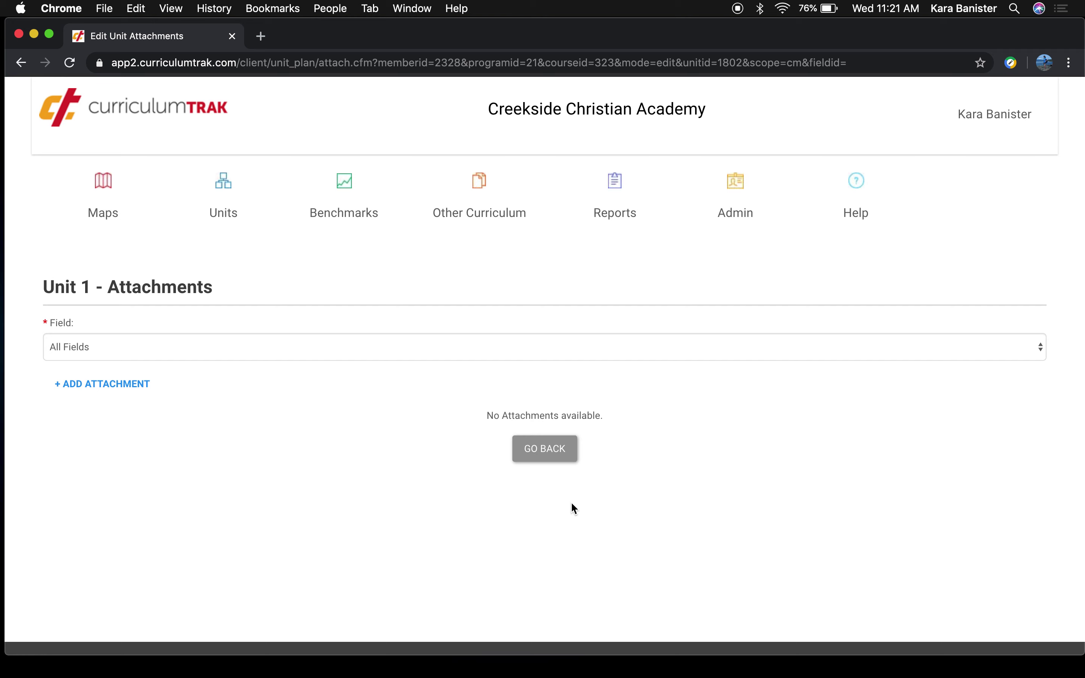
pyautogui.click(561, 450)
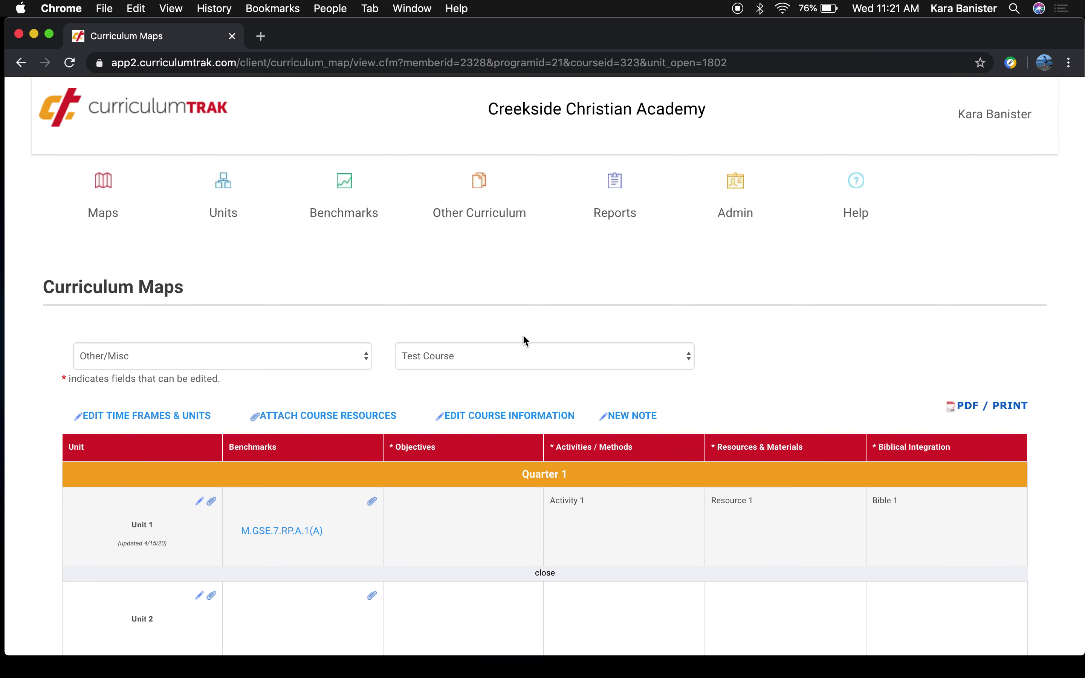
pyautogui.scroll(-3, 526, 341)
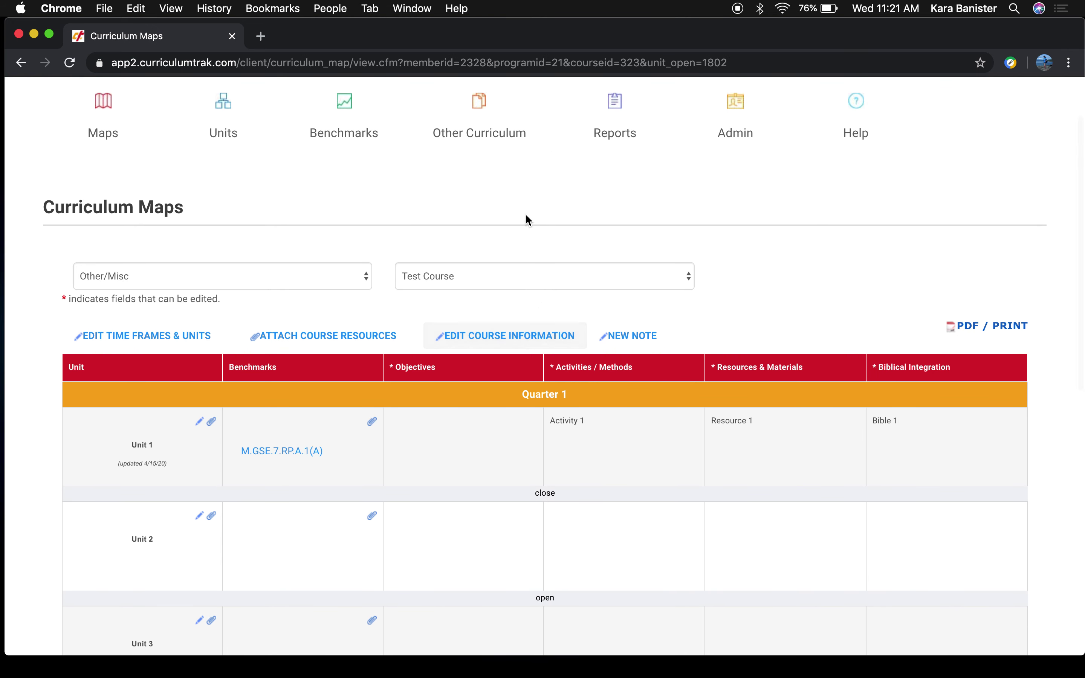